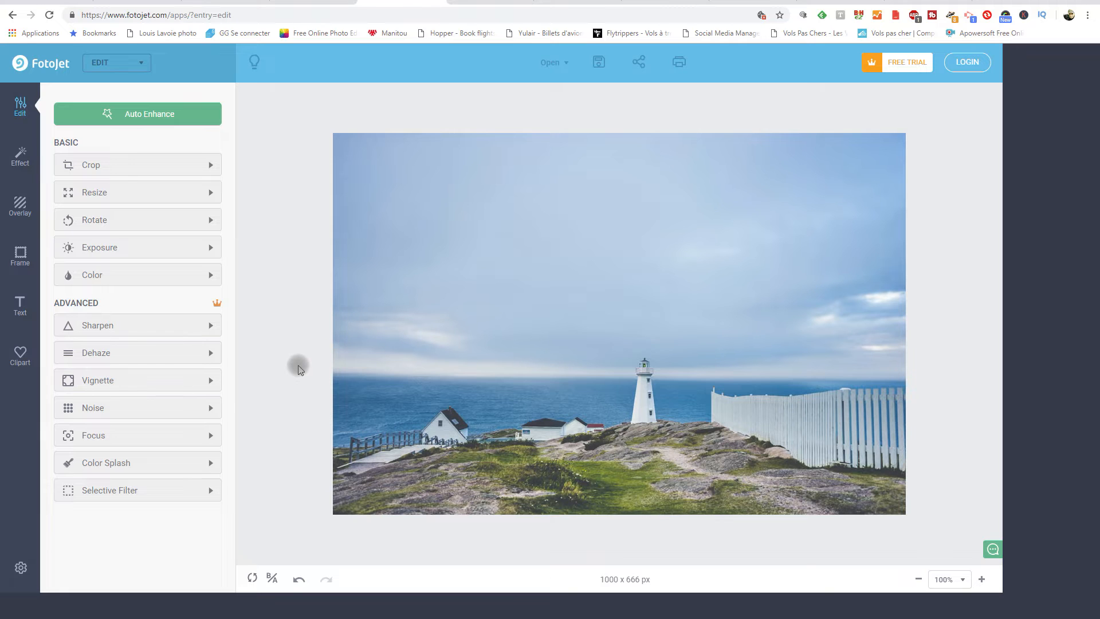
# Change the interface language to Français and close the language dialog.
pyautogui.click(21, 568)
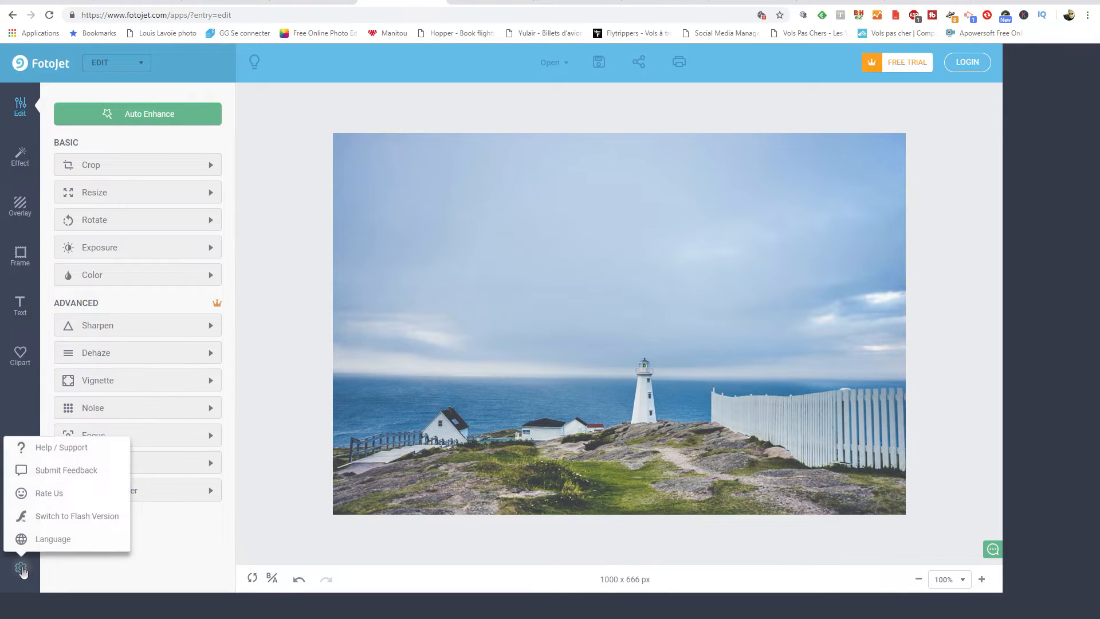
pyautogui.click(53, 539)
pyautogui.click(512, 361)
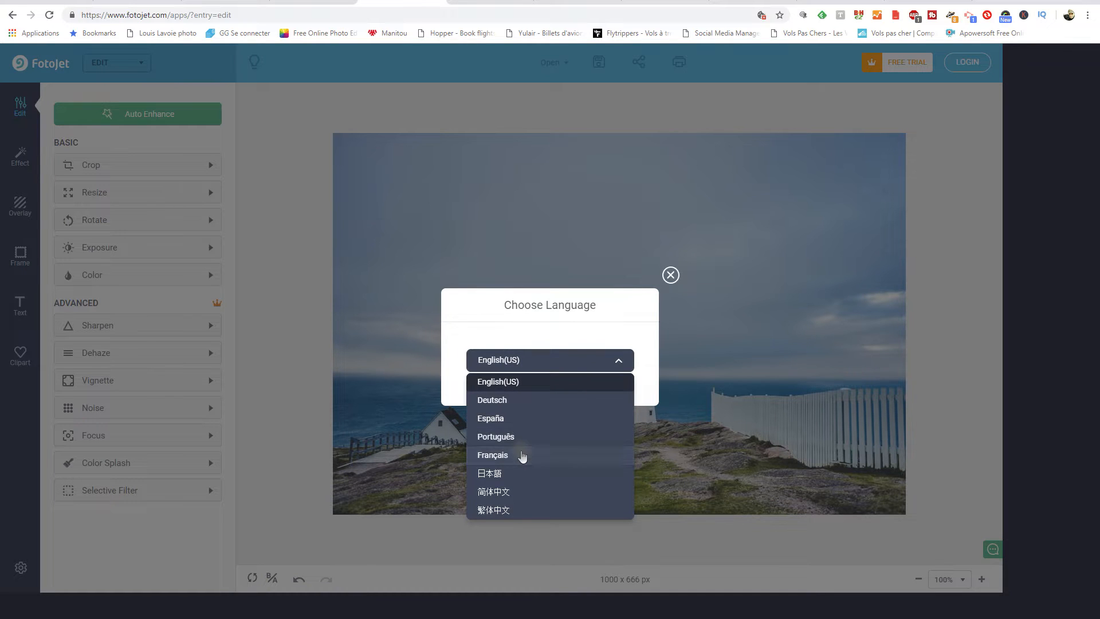
pyautogui.click(522, 455)
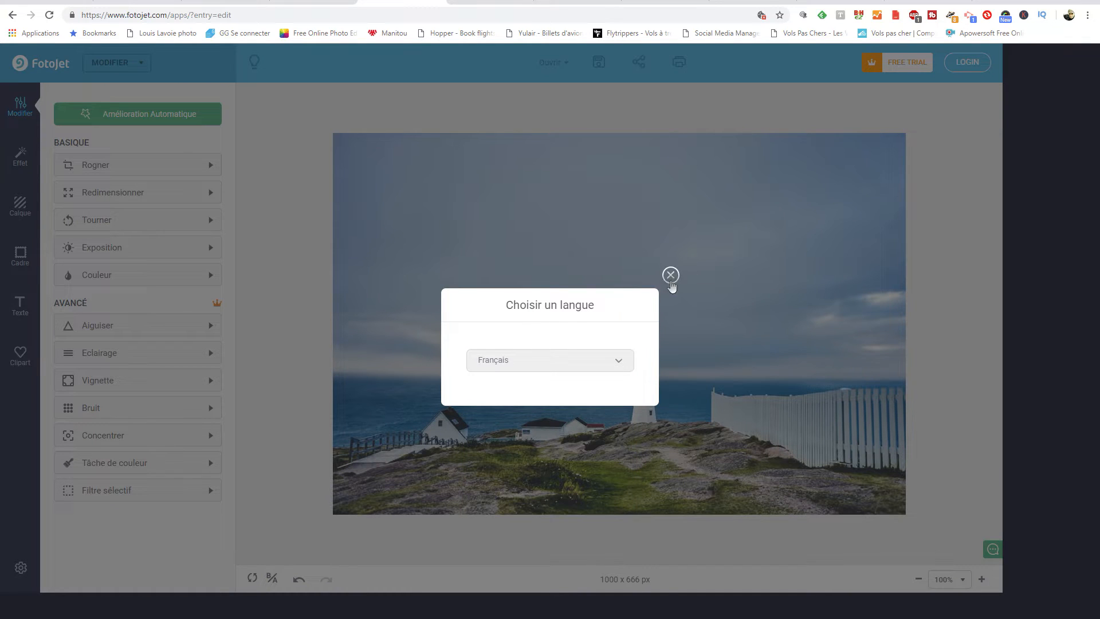
pyautogui.click(672, 277)
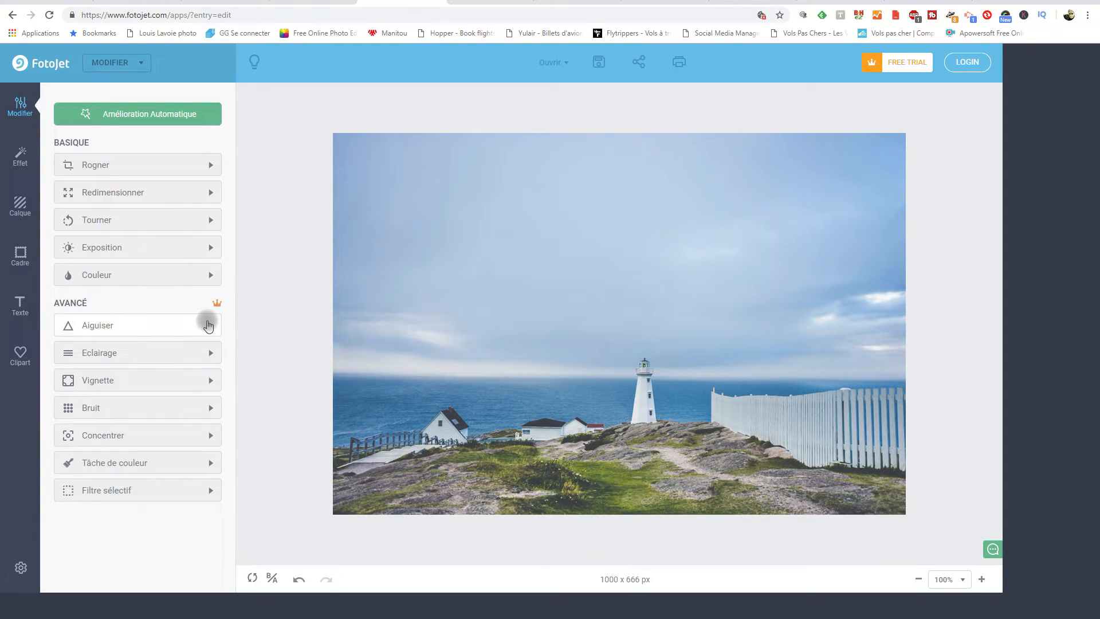
# Auto-enhance the lighthouse photo, then apply the Paysage effect from the Sélection group at a reduced intensity.
pyautogui.click(138, 115)
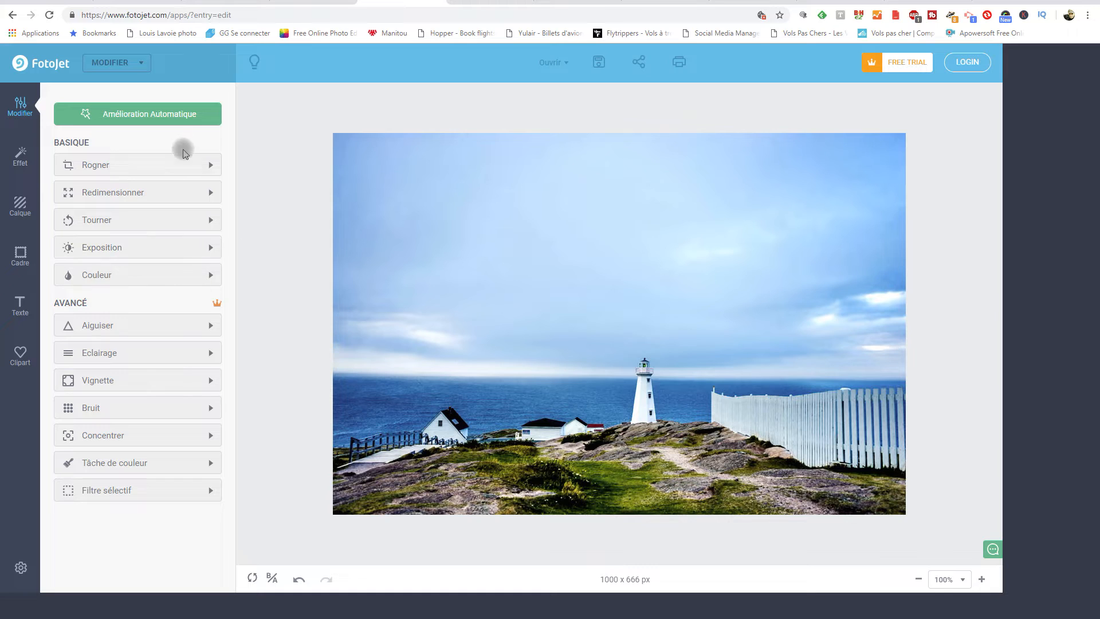
pyautogui.click(19, 158)
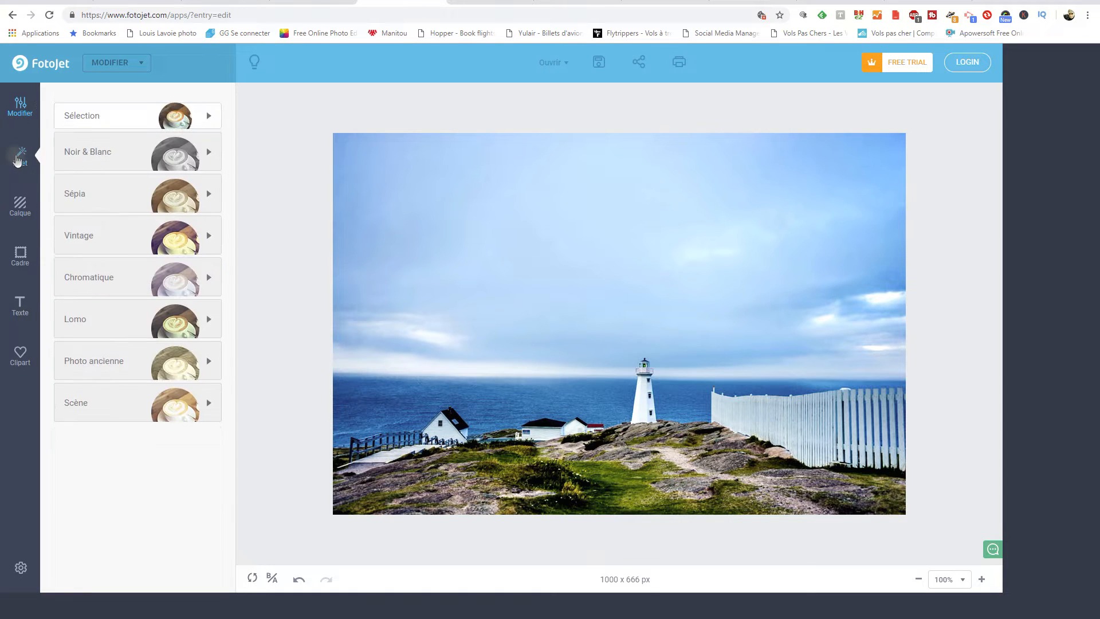
pyautogui.click(114, 118)
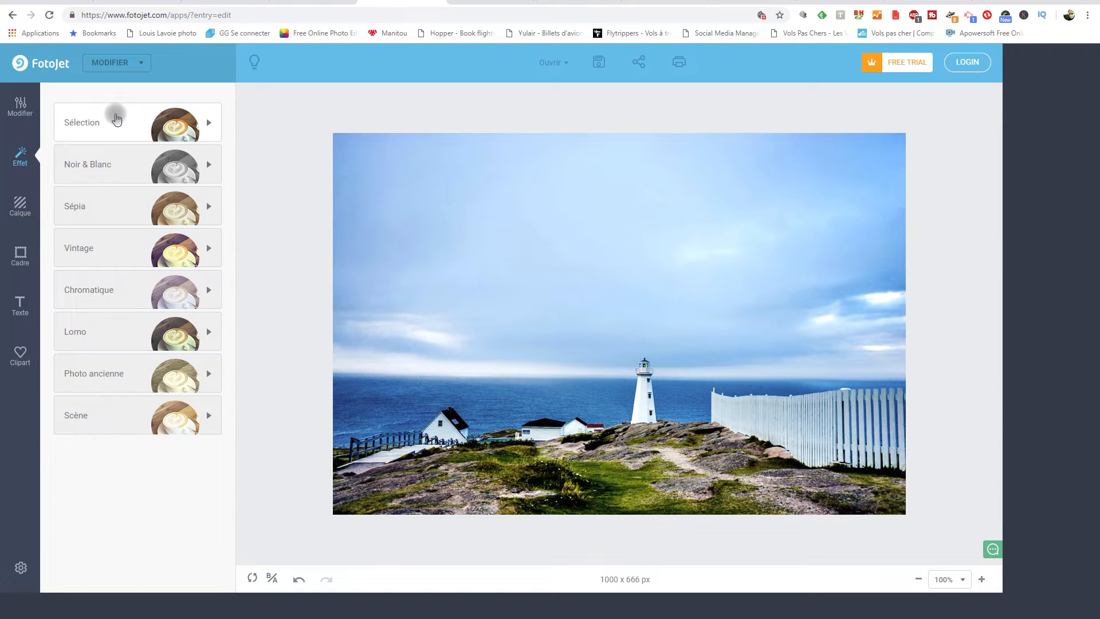
pyautogui.click(203, 123)
pyautogui.click(144, 151)
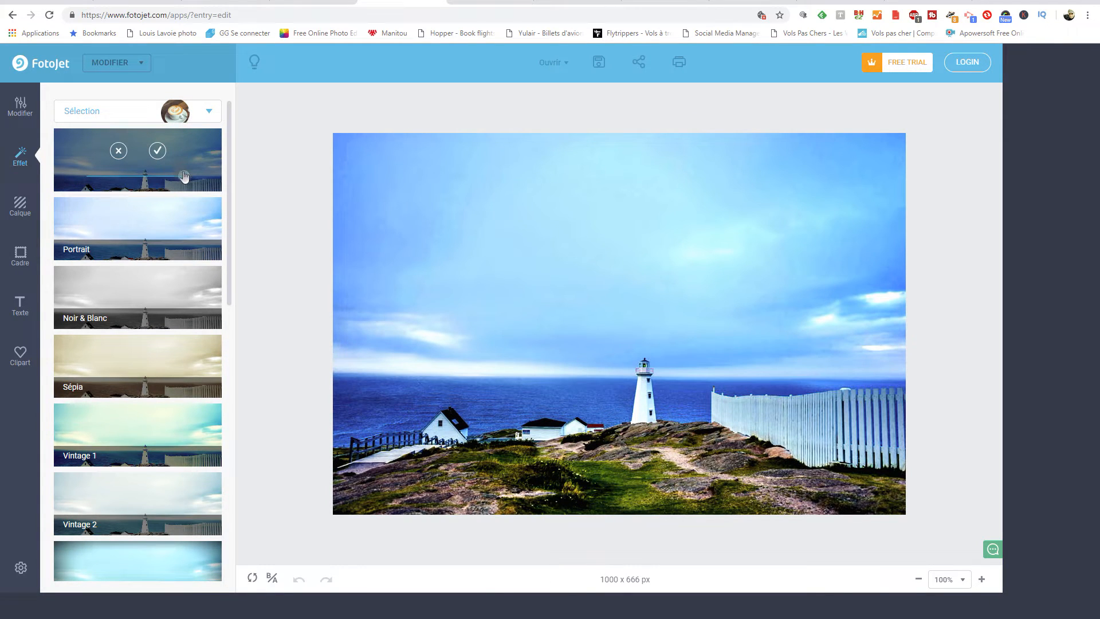
pyautogui.moveTo(183, 176); pyautogui.dragTo(141, 181)
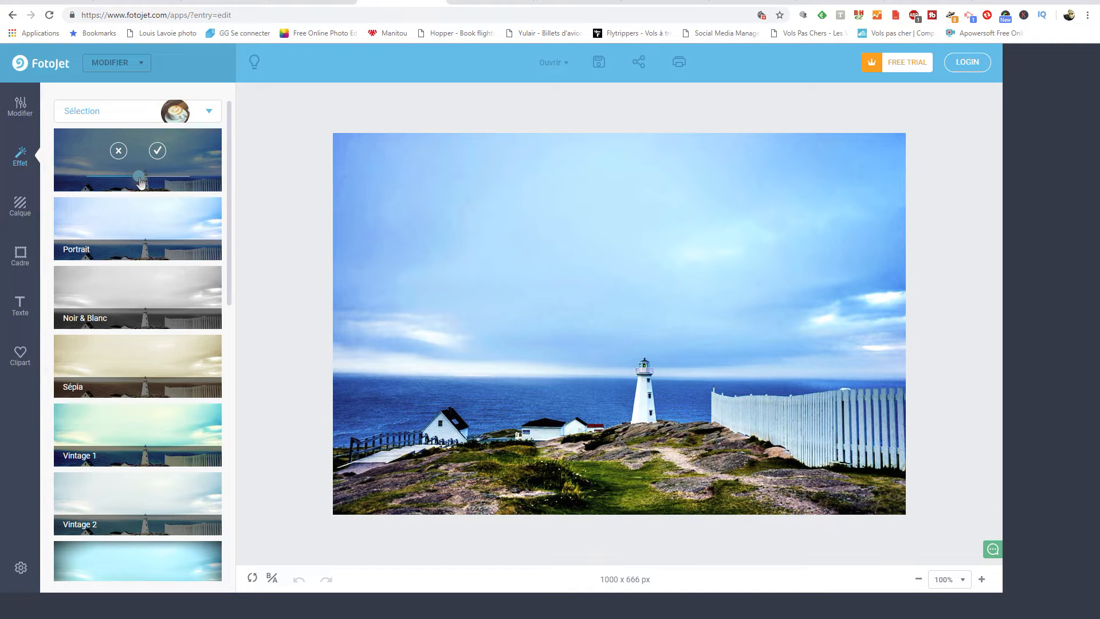
pyautogui.click(153, 150)
# Apply the first Peinture overlay texture to the photo with its Intensité set to 49.
pyautogui.click(23, 201)
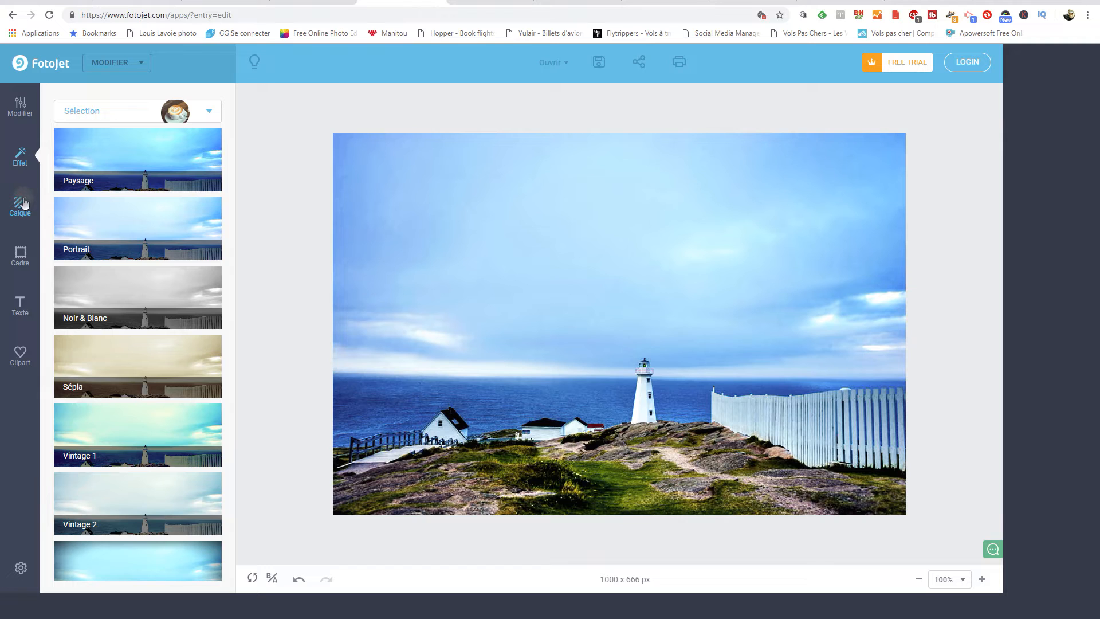
pyautogui.click(18, 208)
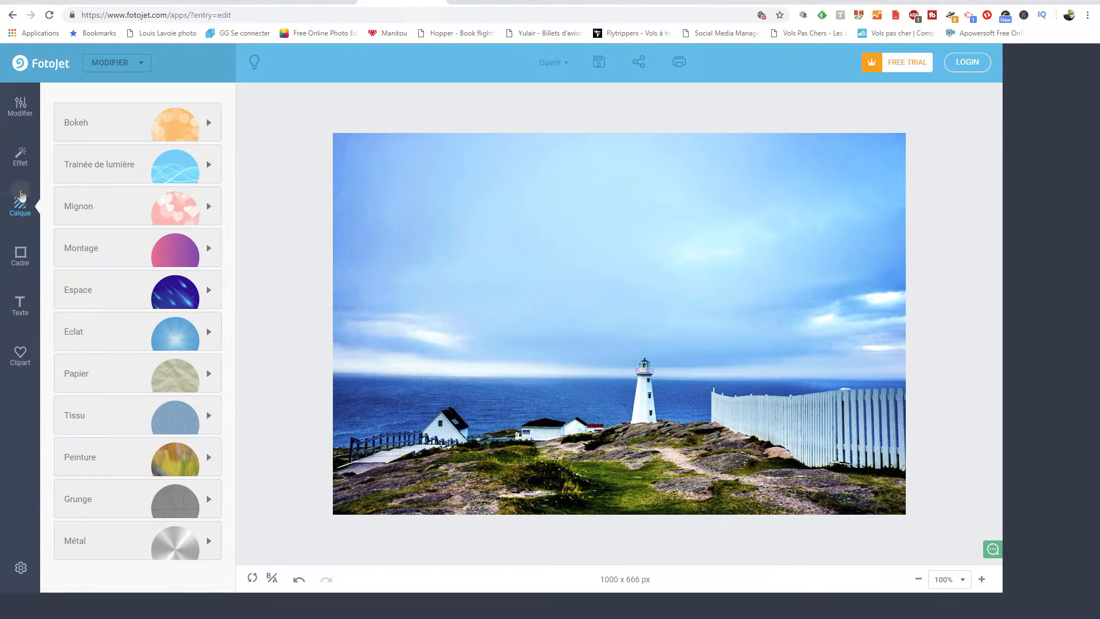
pyautogui.click(204, 458)
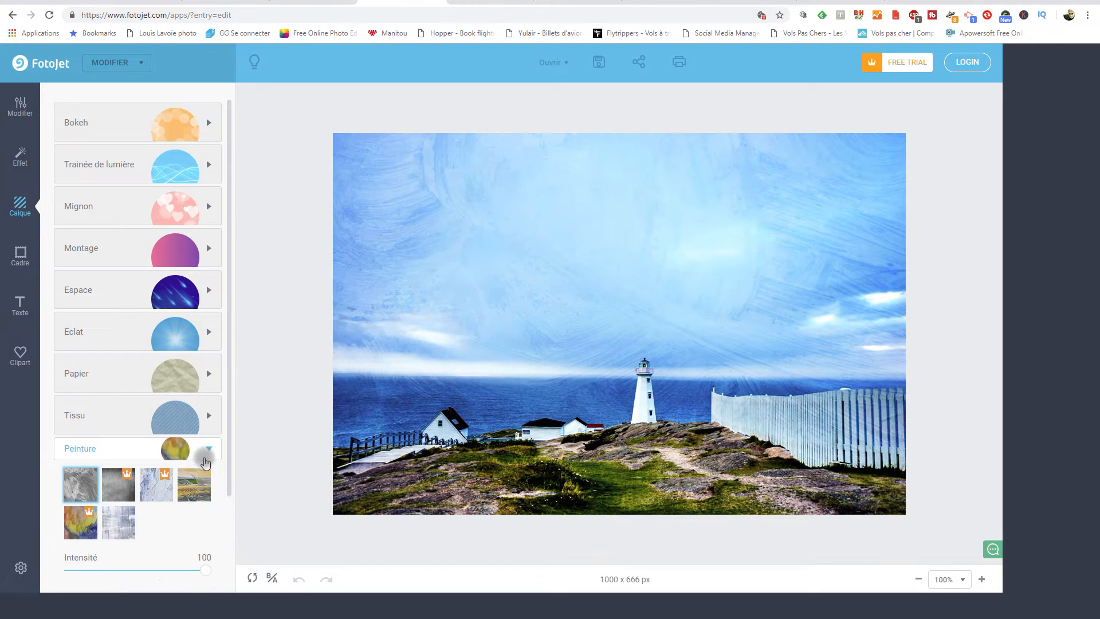
pyautogui.click(78, 398)
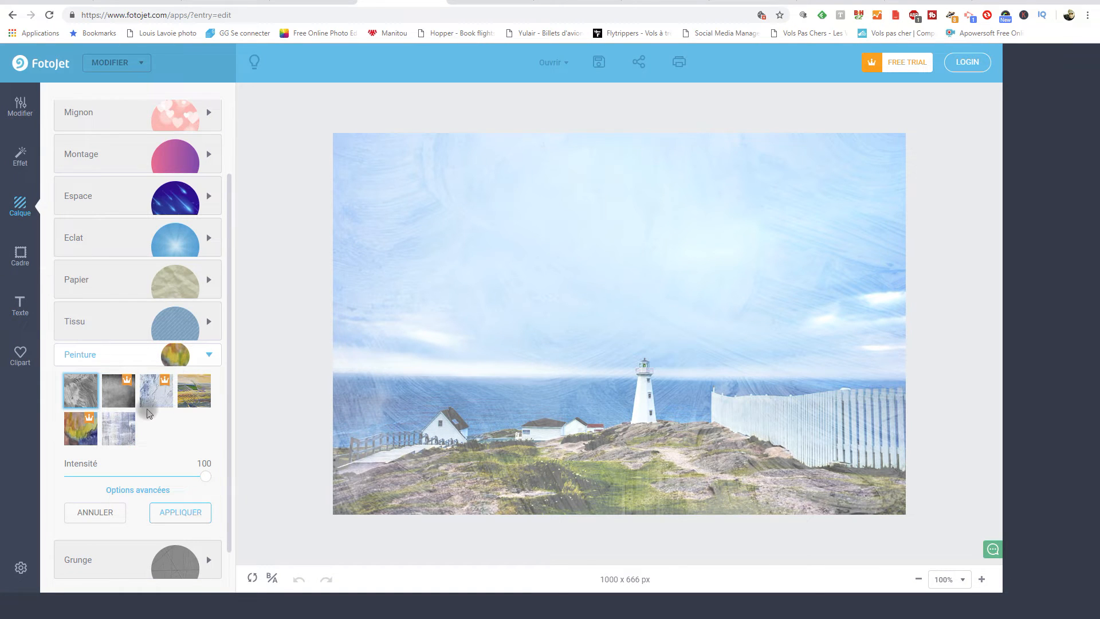
pyautogui.moveTo(205, 476); pyautogui.dragTo(137, 478)
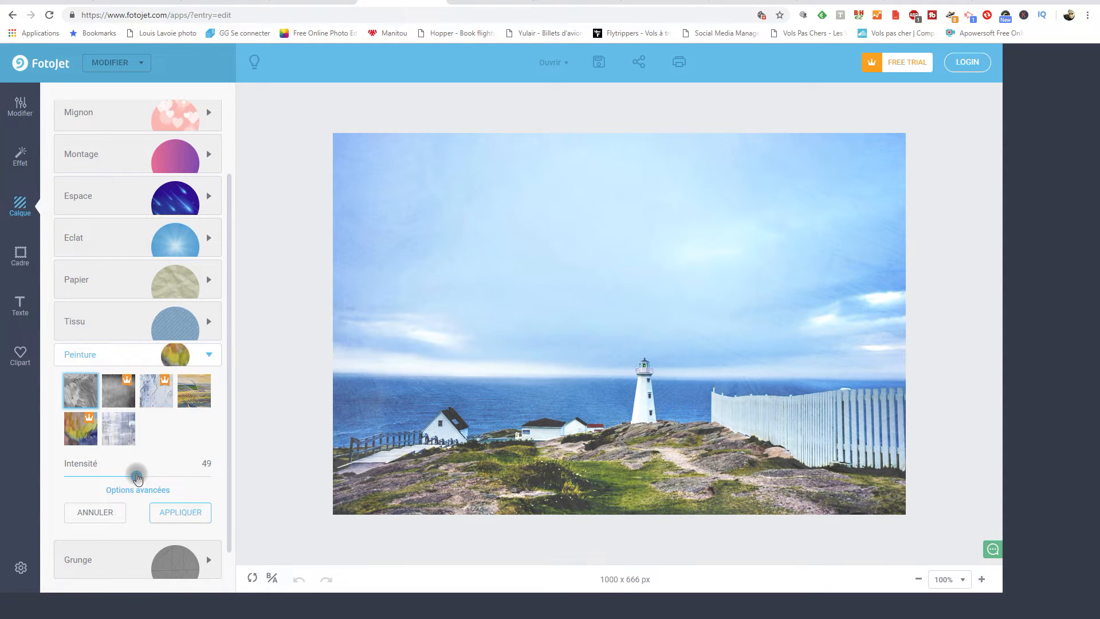
pyautogui.click(173, 512)
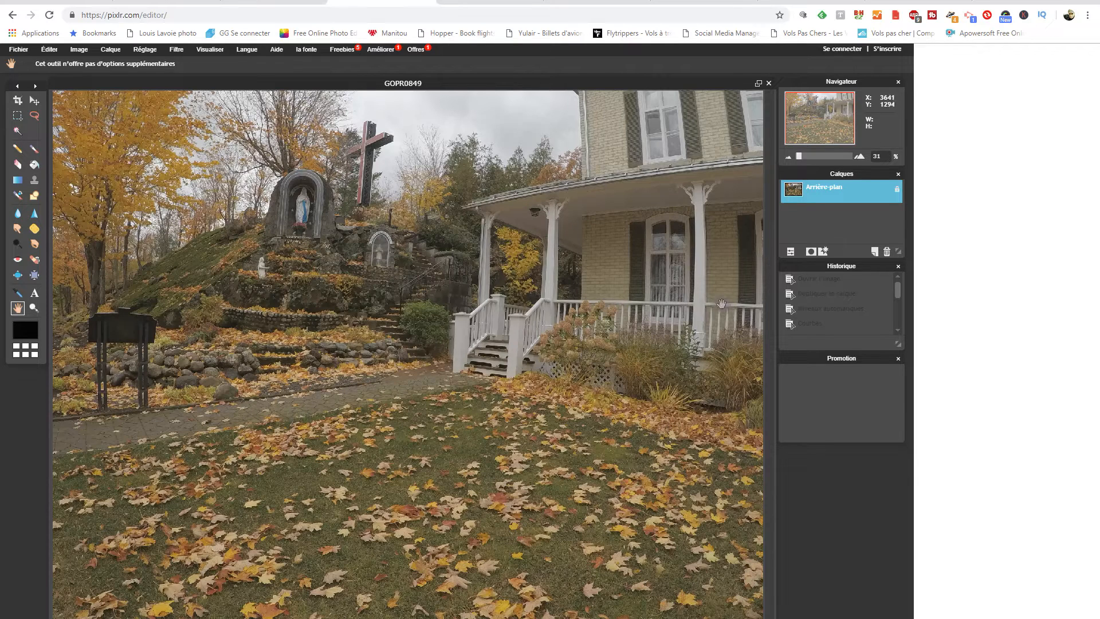
# In Pixlr Editor, duplicate the background layer of the autumn photo and apply Niveaux automatiques to the copy.
pyautogui.rightClick(832, 190)
pyautogui.click(857, 196)
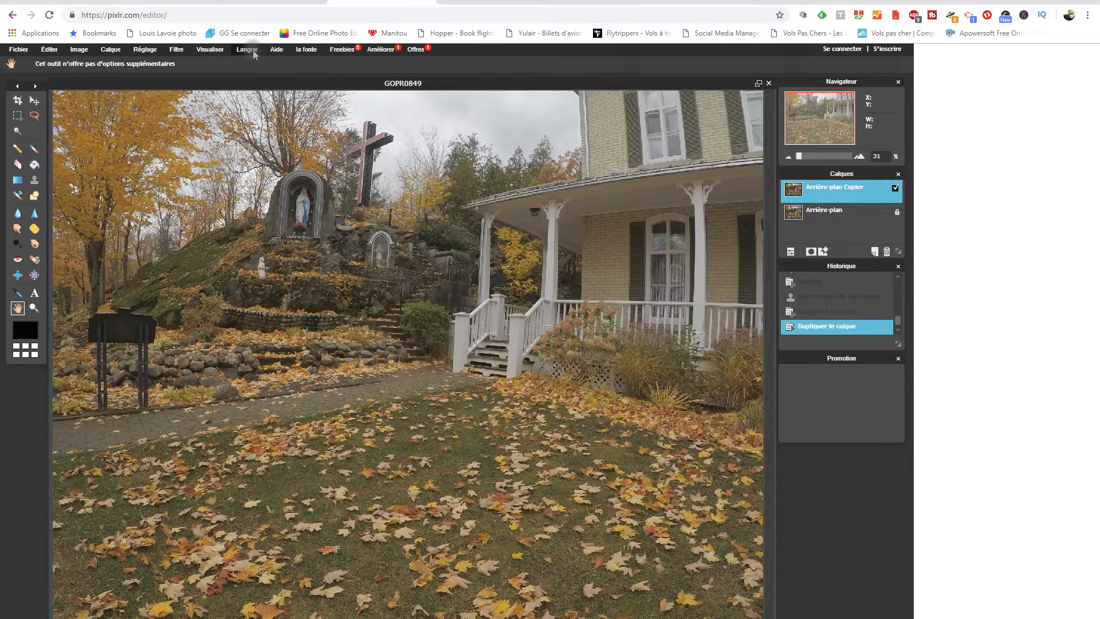
pyautogui.click(145, 49)
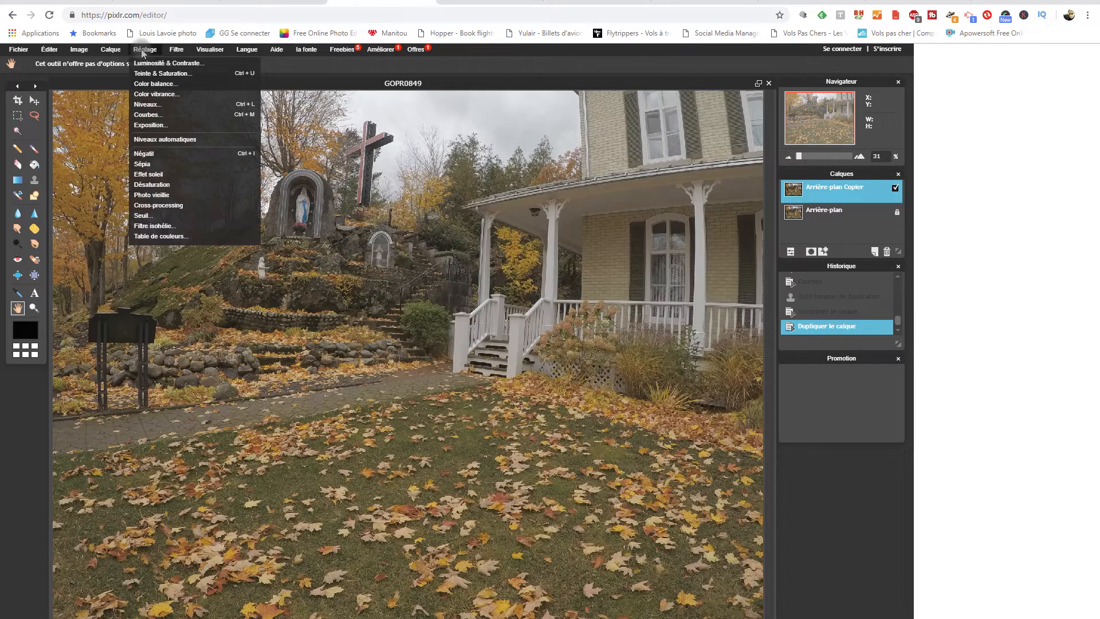
pyautogui.click(162, 140)
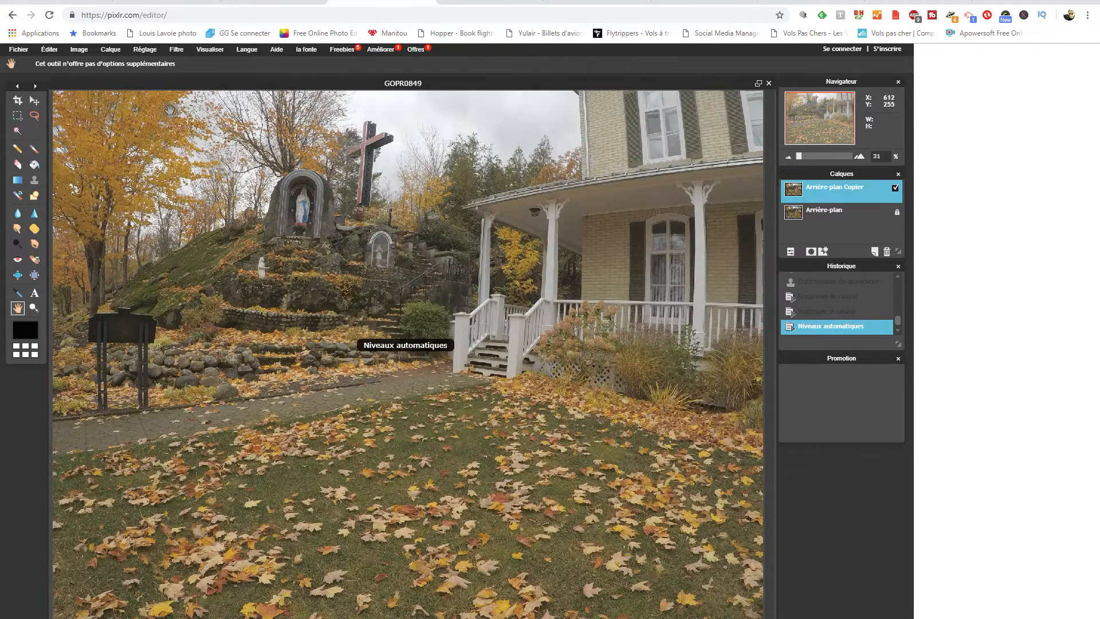
# Apply a gentle S-shaped RGB curve to the layer copy, raising the highlights and lowering the shadows, with the histogram displayed.
pyautogui.click(146, 50)
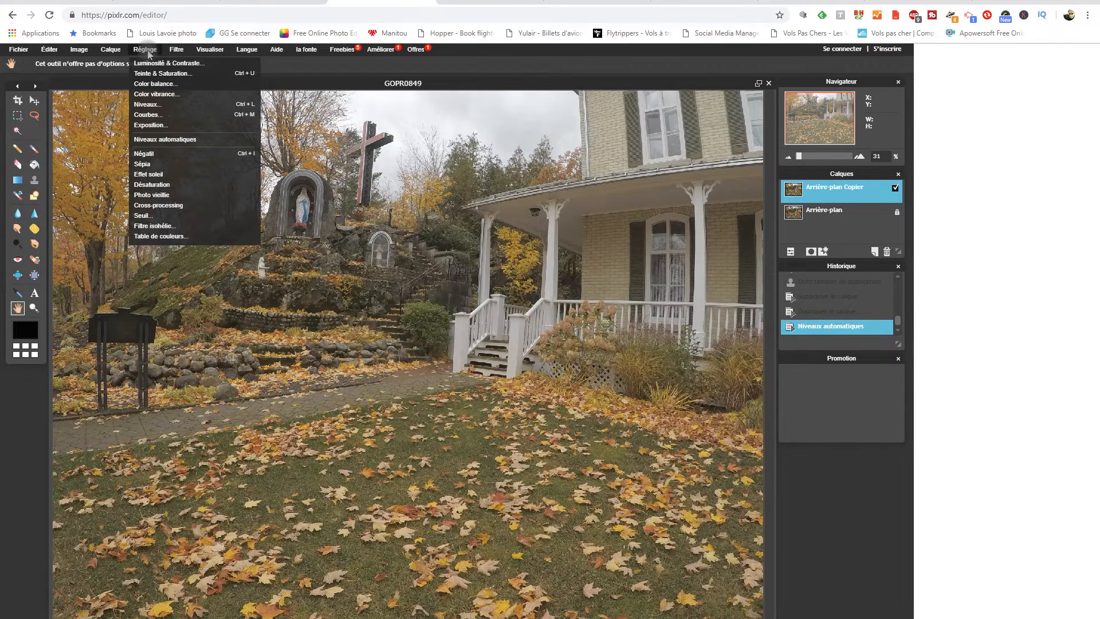
pyautogui.click(150, 115)
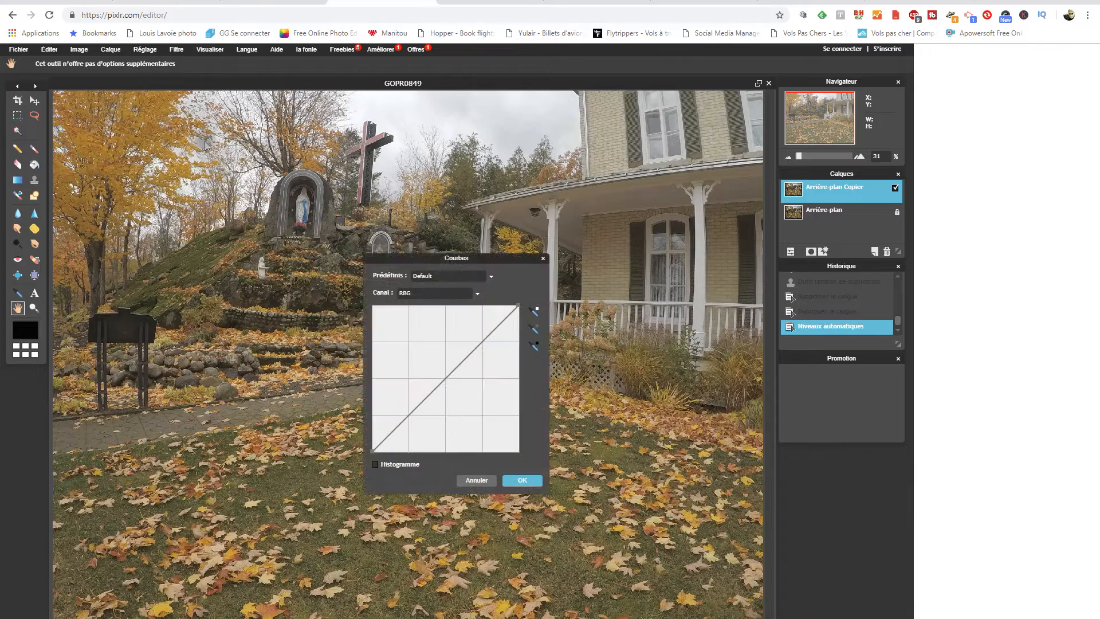
pyautogui.click(482, 336)
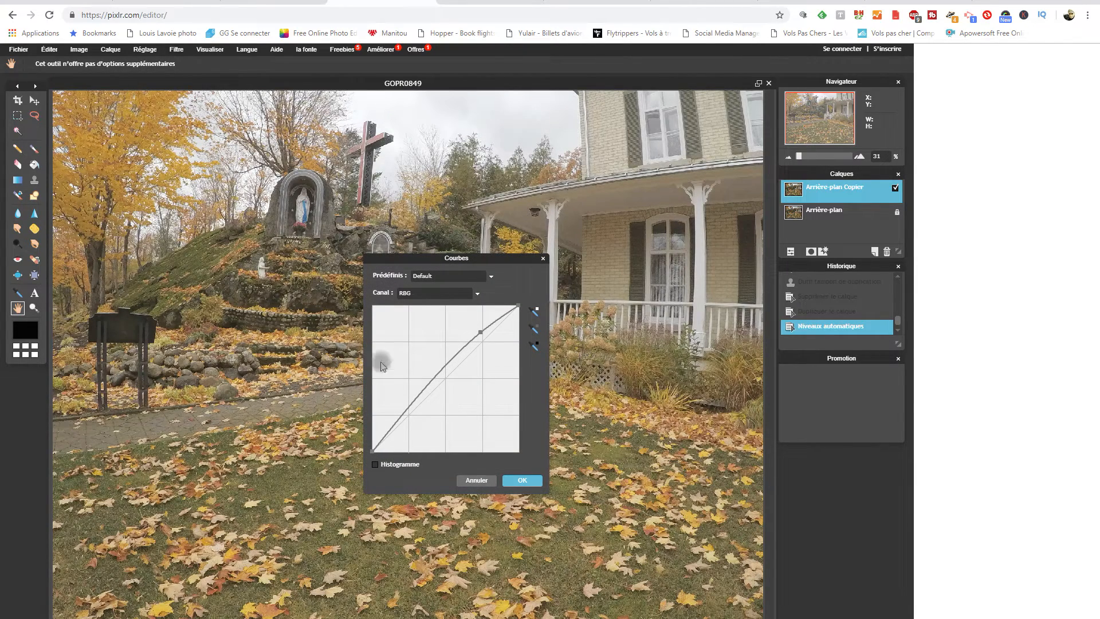
pyautogui.moveTo(410, 413); pyautogui.dragTo(414, 422)
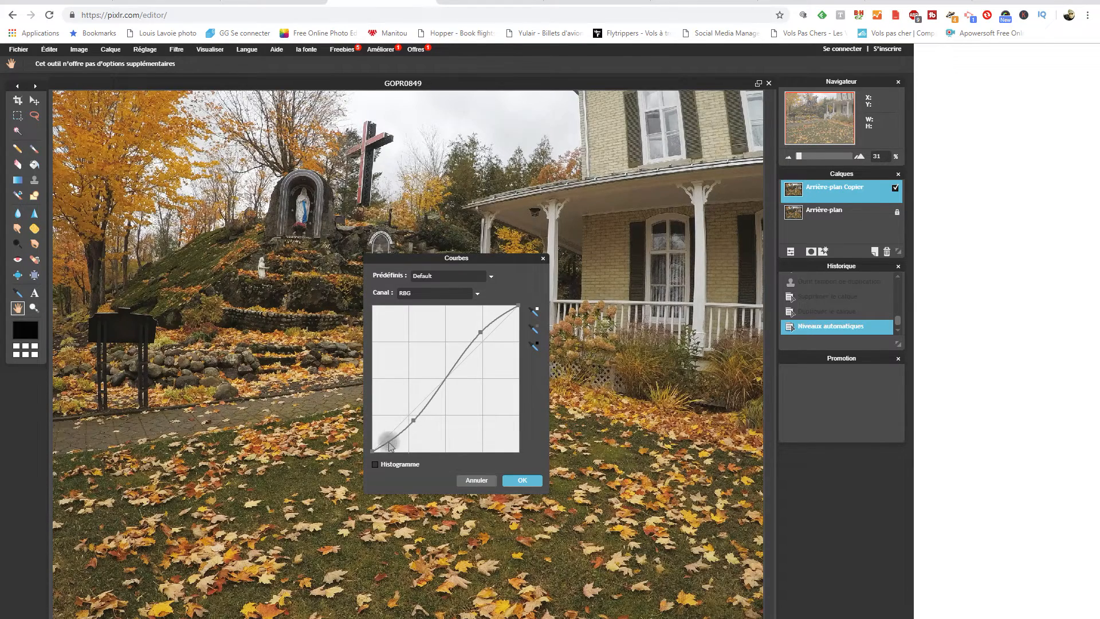
pyautogui.click(376, 465)
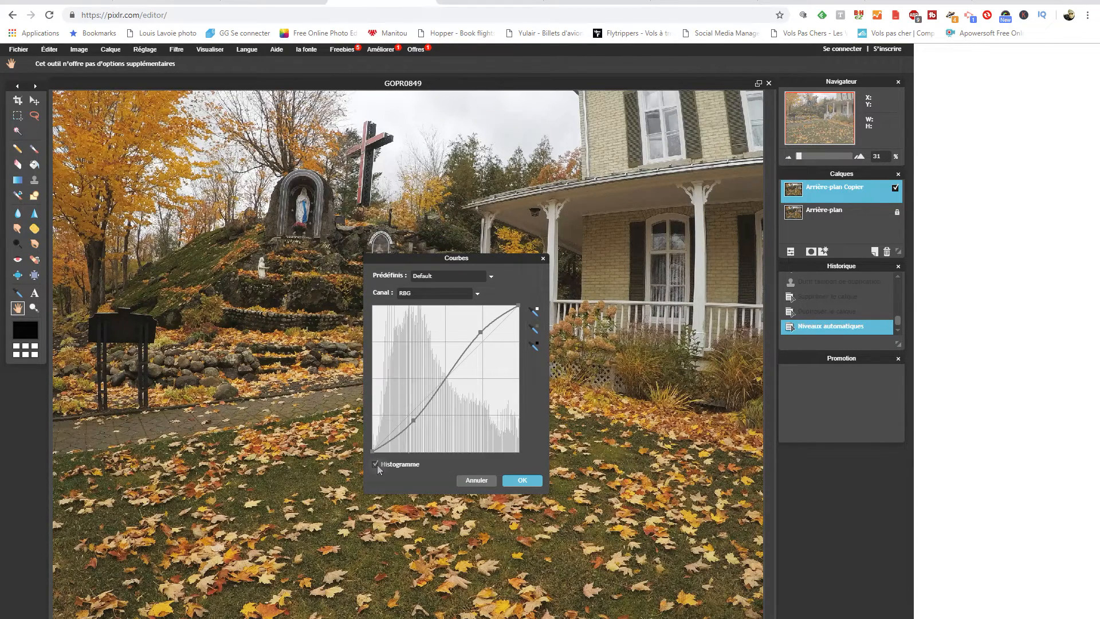
pyautogui.click(522, 482)
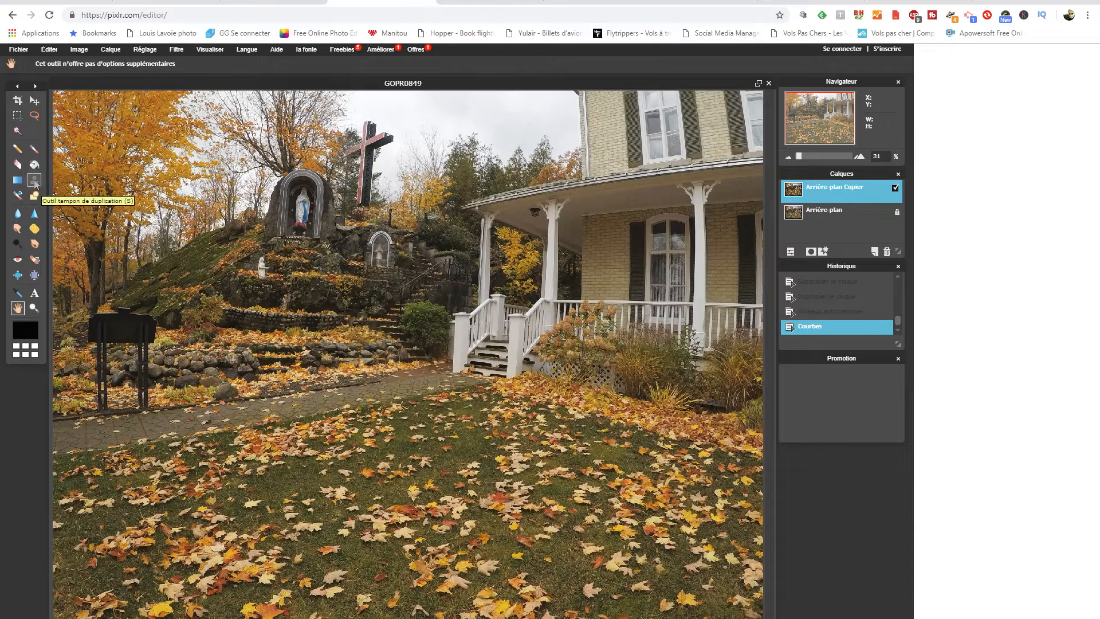
# Clone the leafy ground beside the black sign over its right leg with the 150-size clone stamp brush.
pyautogui.click(34, 181)
pyautogui.click(113, 67)
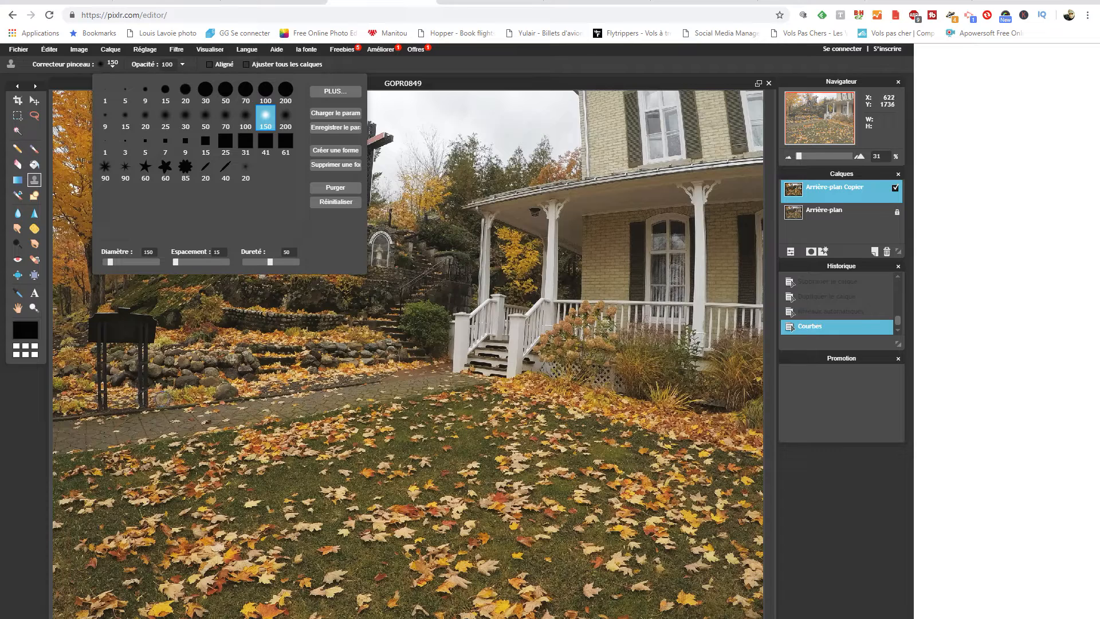
pyautogui.keyDown('ctrl'); pyautogui.click(165, 397); pyautogui.keyUp('ctrl')
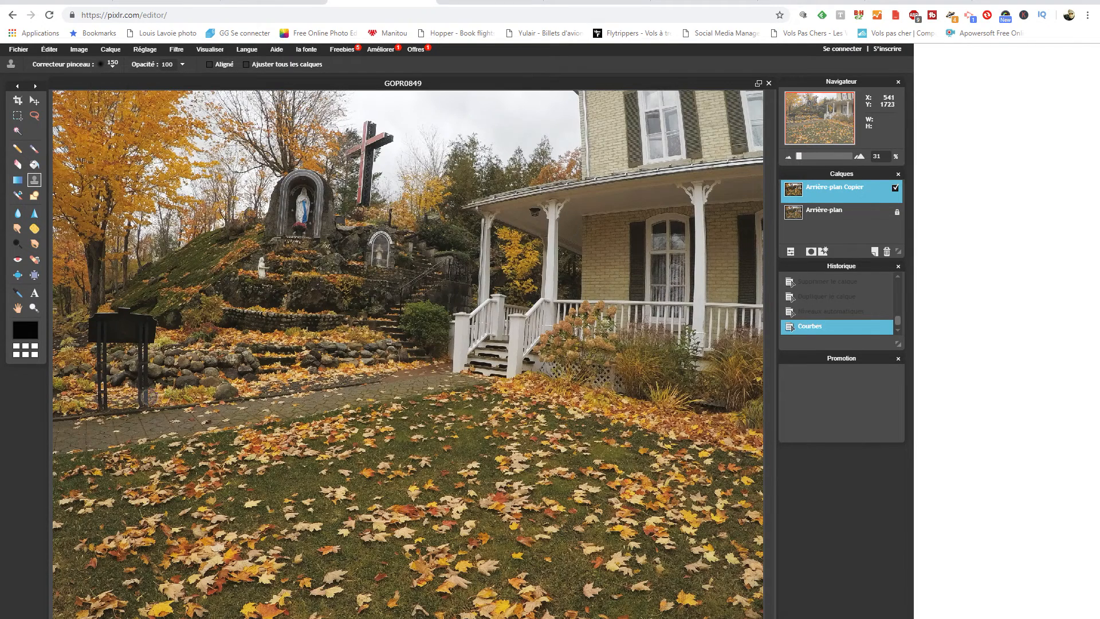
pyautogui.moveTo(143, 397)
pyautogui.mouseDown()
pyautogui.moveTo(143, 352)
pyautogui.moveTo(143, 348)
pyautogui.mouseUp()
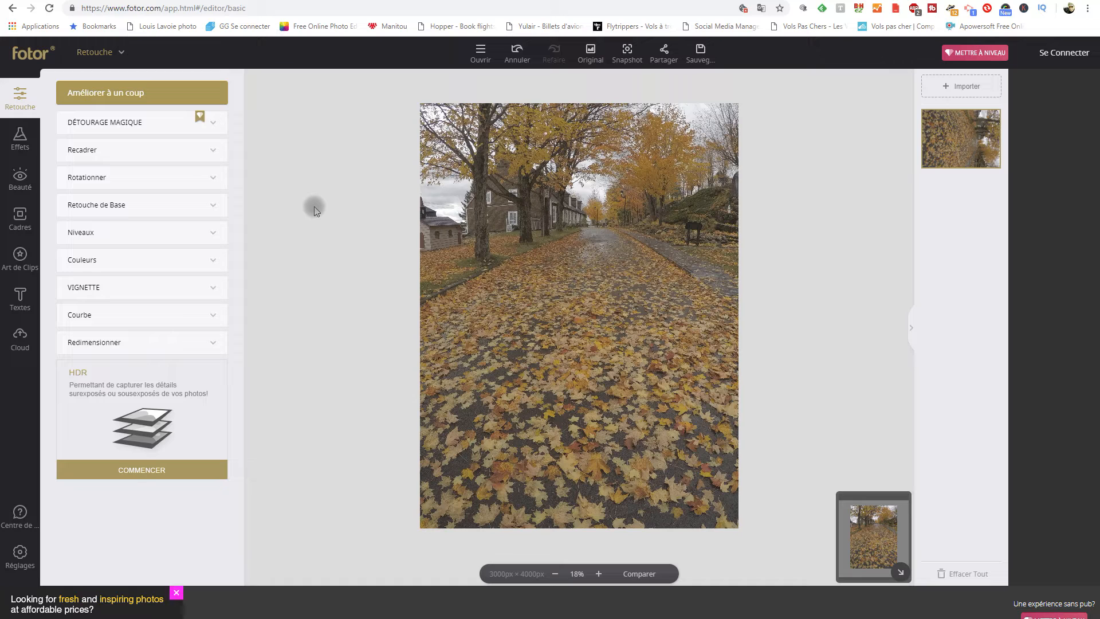
# In Fotor, set the leaf-covered road photo's Luminosité to -1, Contraste to 10, Saturation to 10 and Netteté to 12.
pyautogui.click(211, 202)
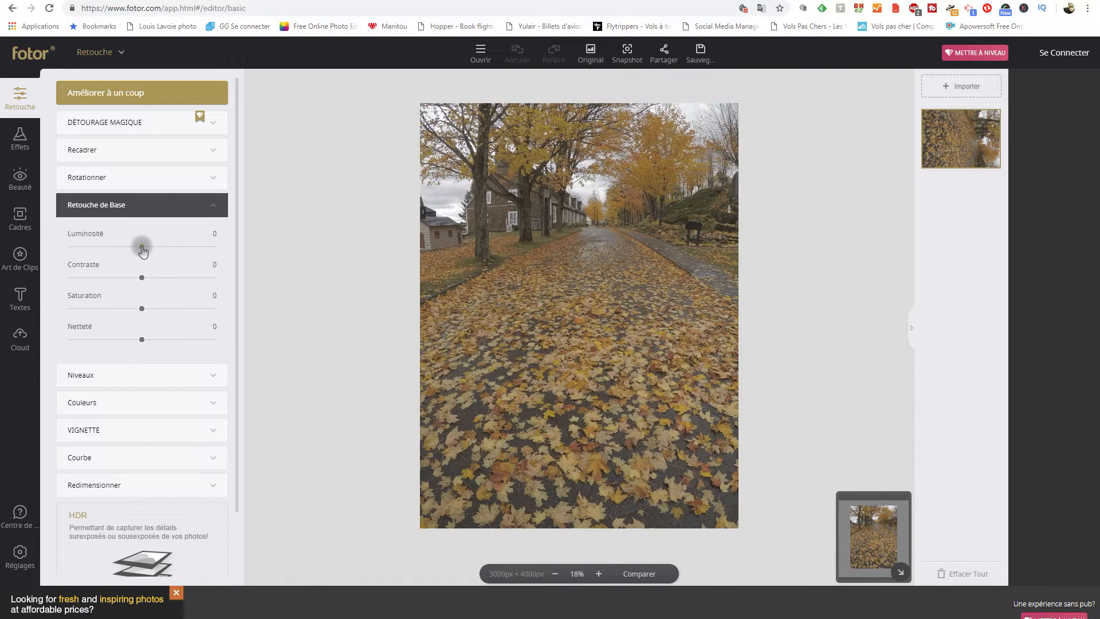
pyautogui.moveTo(142, 246)
pyautogui.mouseDown()
pyautogui.moveTo(142, 312)
pyautogui.moveTo(142, 246)
pyautogui.moveTo(142, 261)
pyautogui.mouseUp()
pyautogui.moveTo(139, 339); pyautogui.dragTo(147, 339)
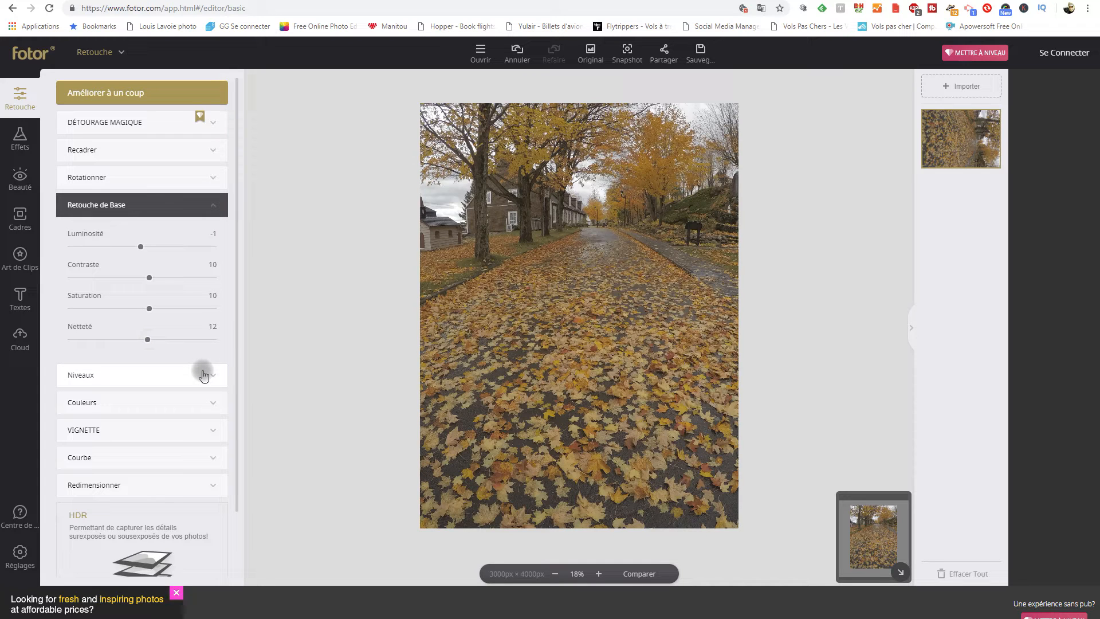
# Set the photo's Surbrillances level to -18 and its Ombres level to 14.
pyautogui.click(203, 375)
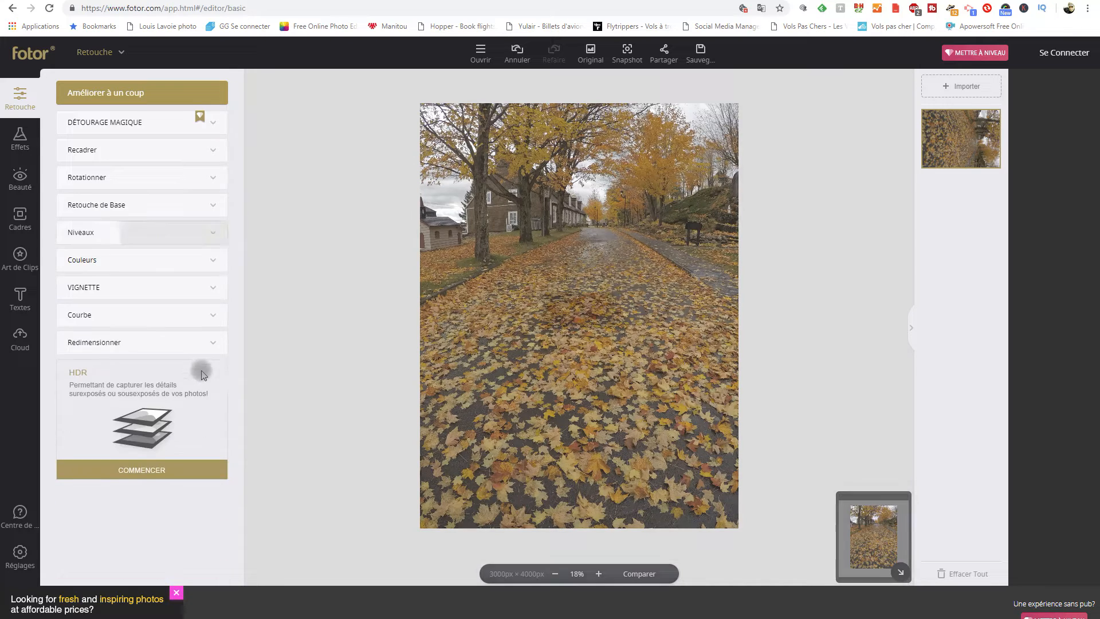
pyautogui.moveTo(142, 311); pyautogui.dragTo(129, 310)
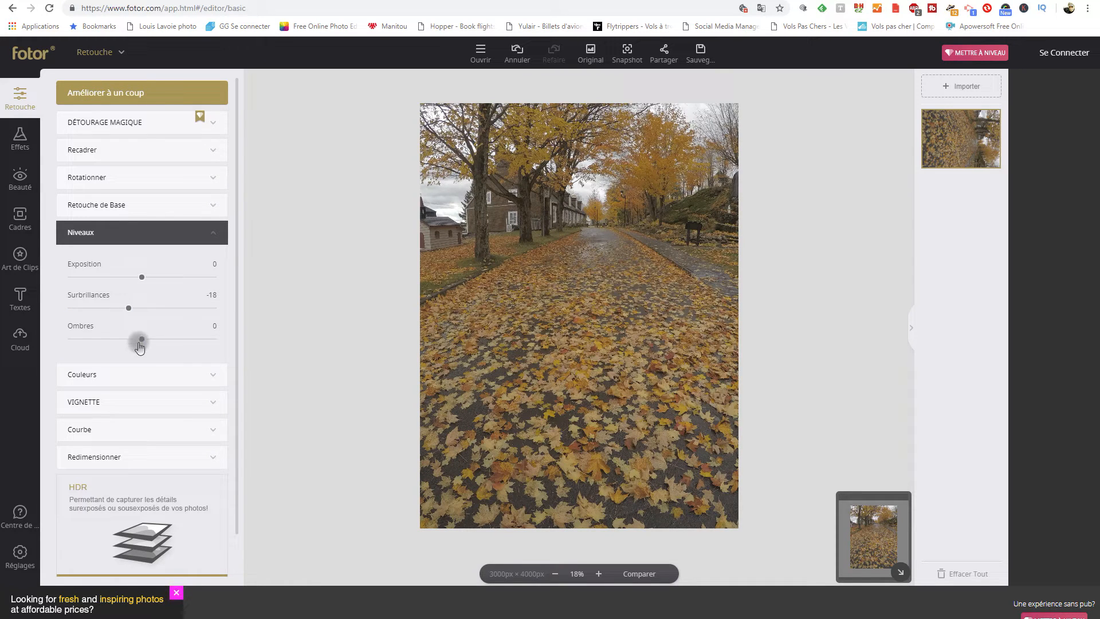
pyautogui.moveTo(142, 342); pyautogui.dragTo(152, 340)
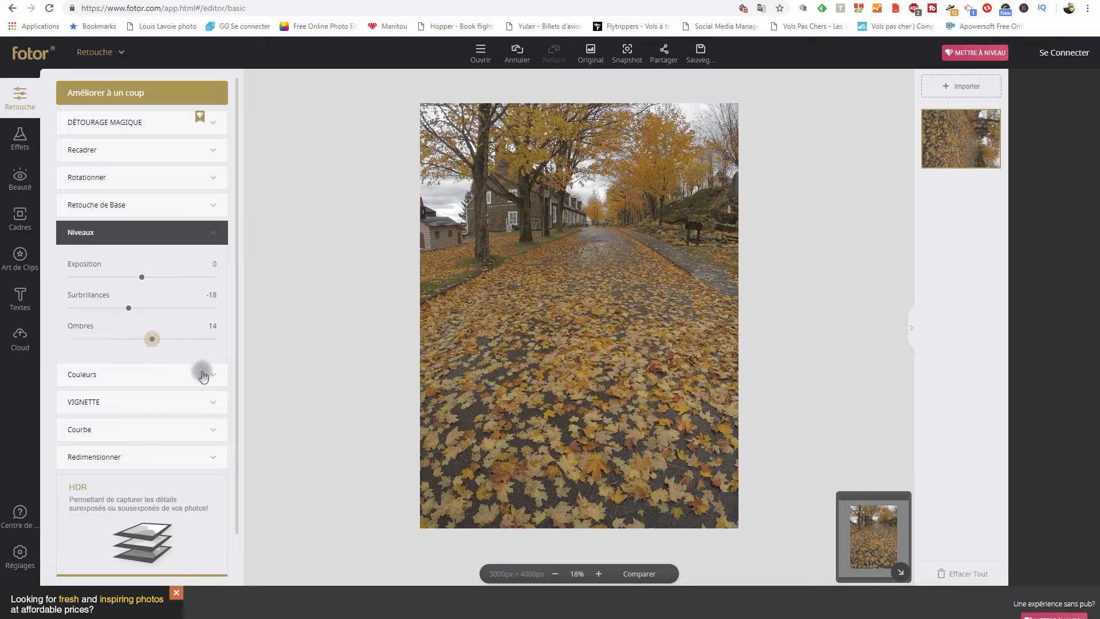
# Warm the photo's colours by setting Température to 9.
pyautogui.click(214, 374)
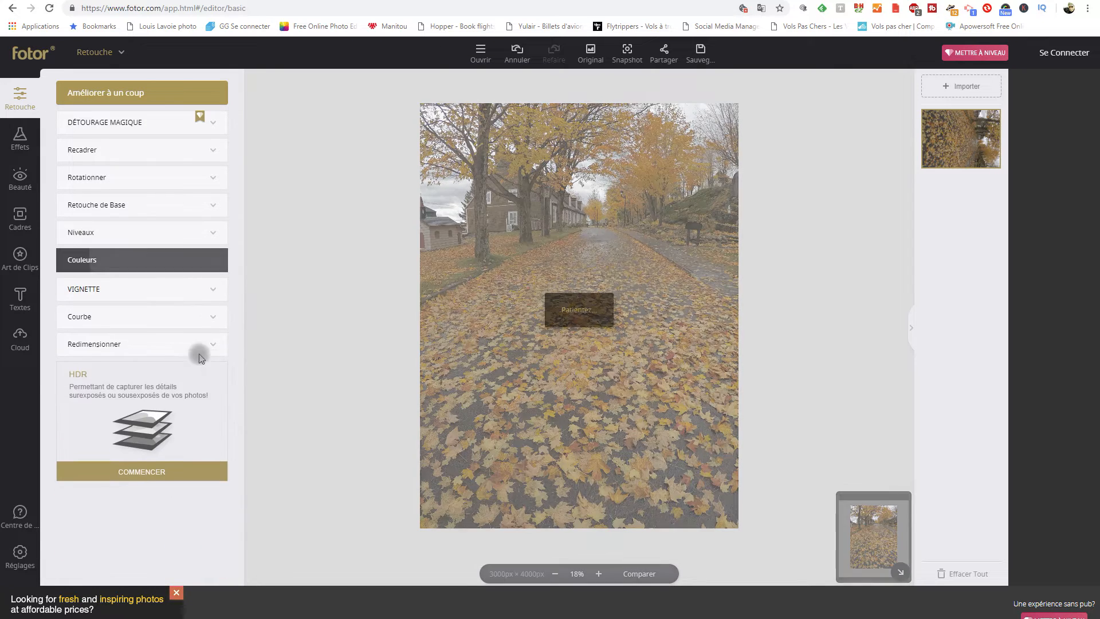
pyautogui.moveTo(141, 307); pyautogui.dragTo(149, 306)
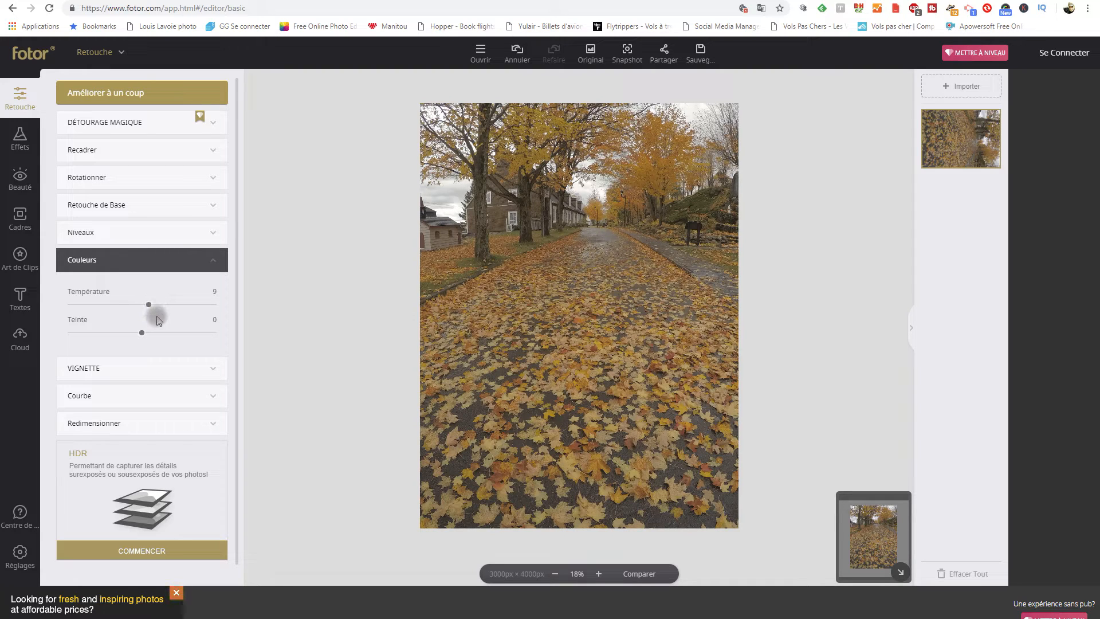
# Shape the RVB curve into a gentle S, raising the upper tones slightly and lowering the darker tones.
pyautogui.click(213, 394)
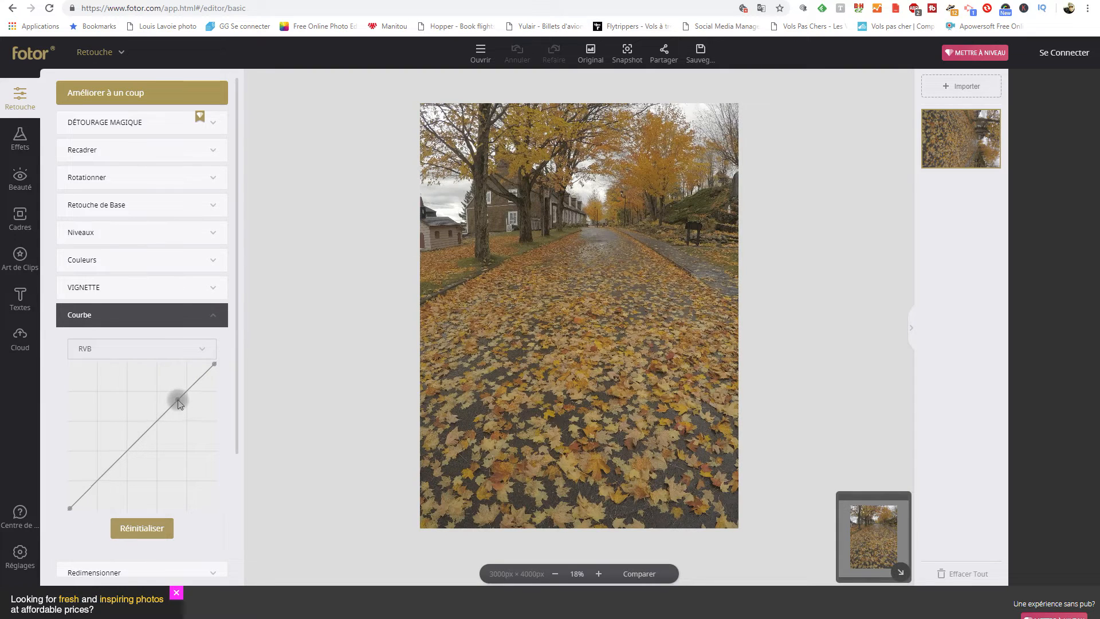
pyautogui.moveTo(179, 403); pyautogui.dragTo(176, 393)
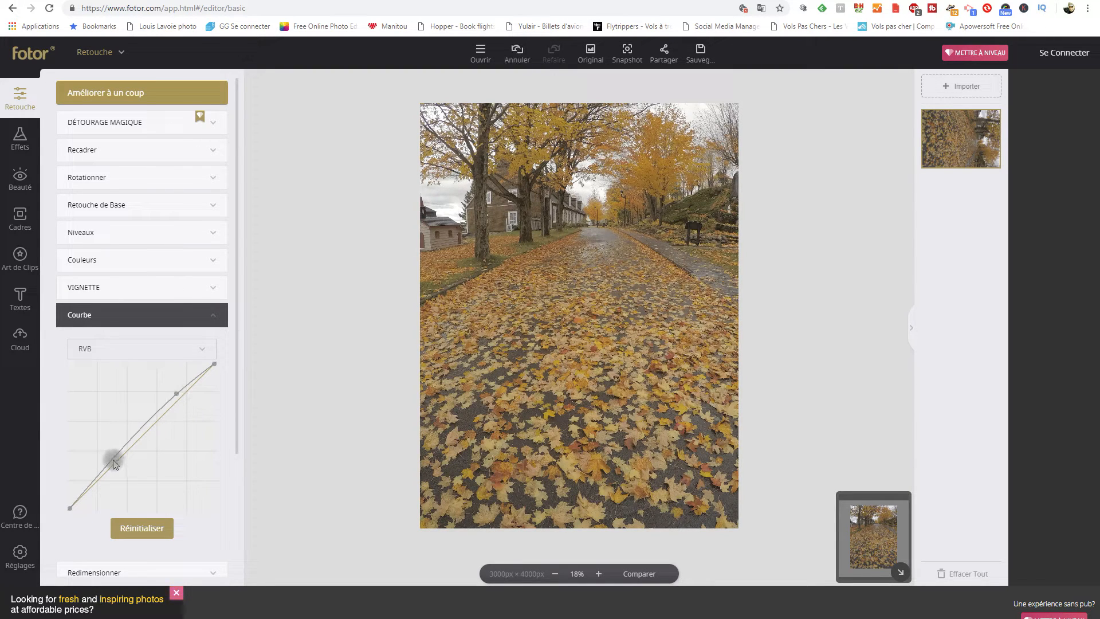
pyautogui.moveTo(114, 464); pyautogui.dragTo(116, 473)
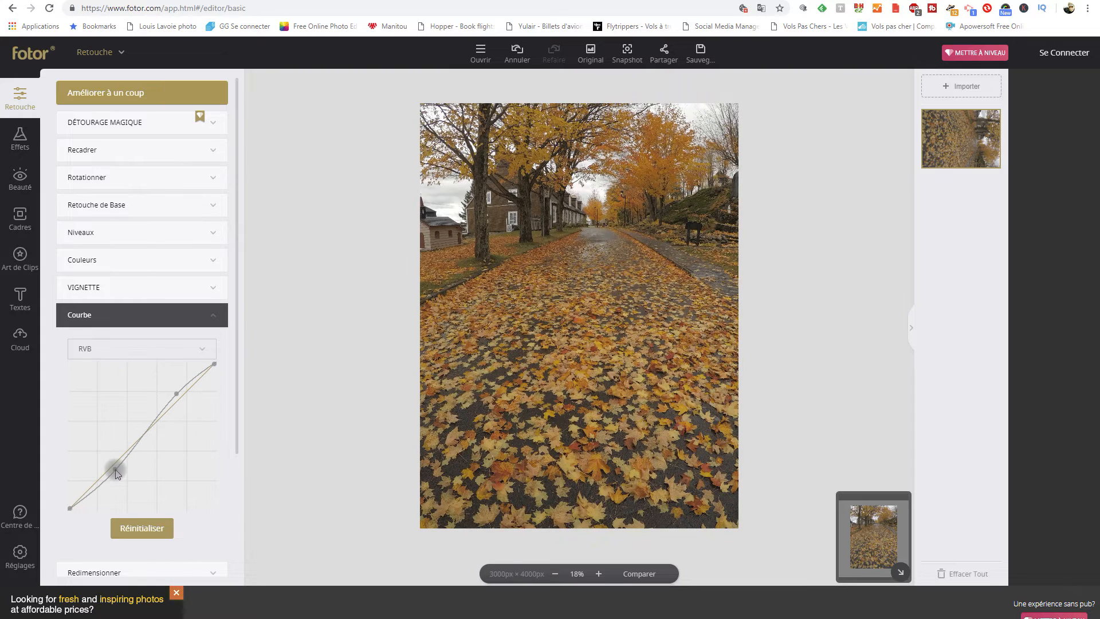
pyautogui.click(212, 314)
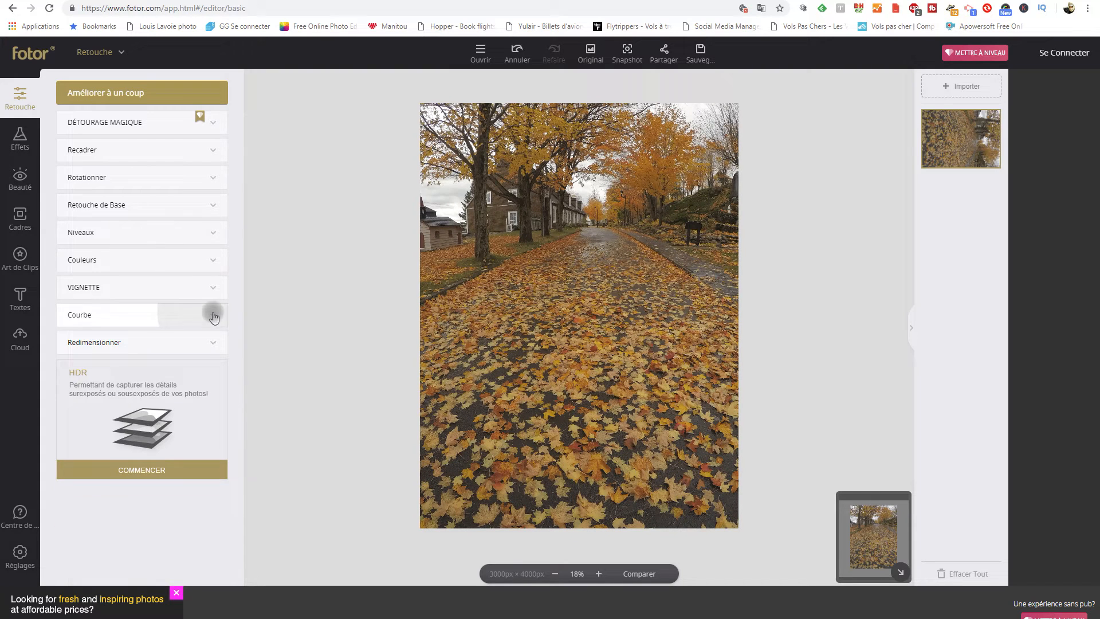
# Apply the SUNSET effect from the SCENES collection to the road photo at 24% intensity.
pyautogui.click(12, 140)
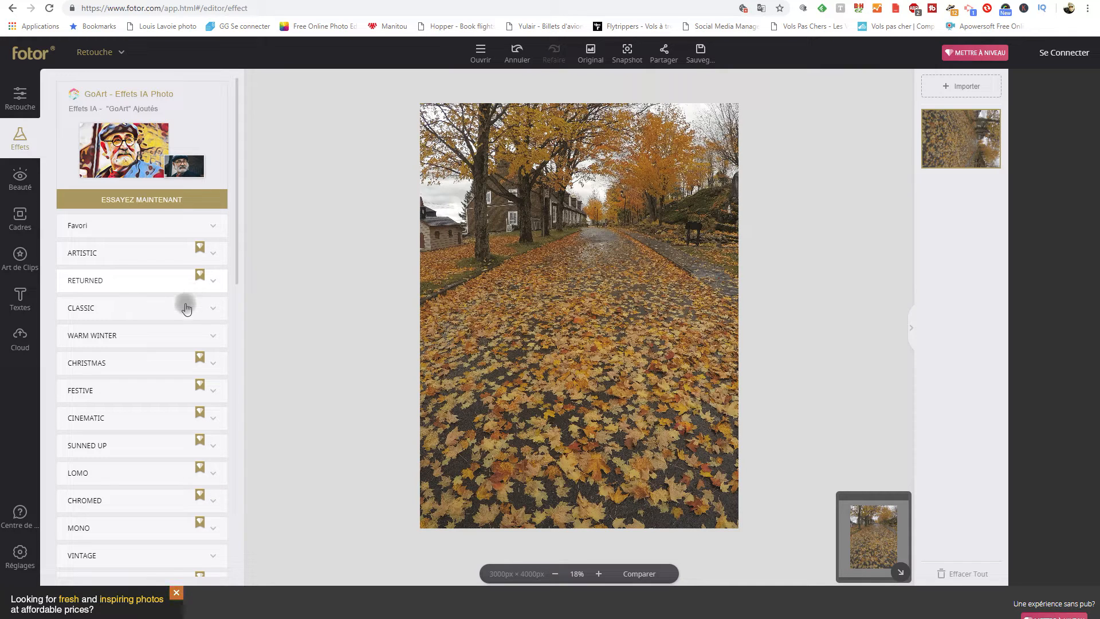
pyautogui.scroll(-2, 184, 315)
pyautogui.scroll(-4, 184, 316)
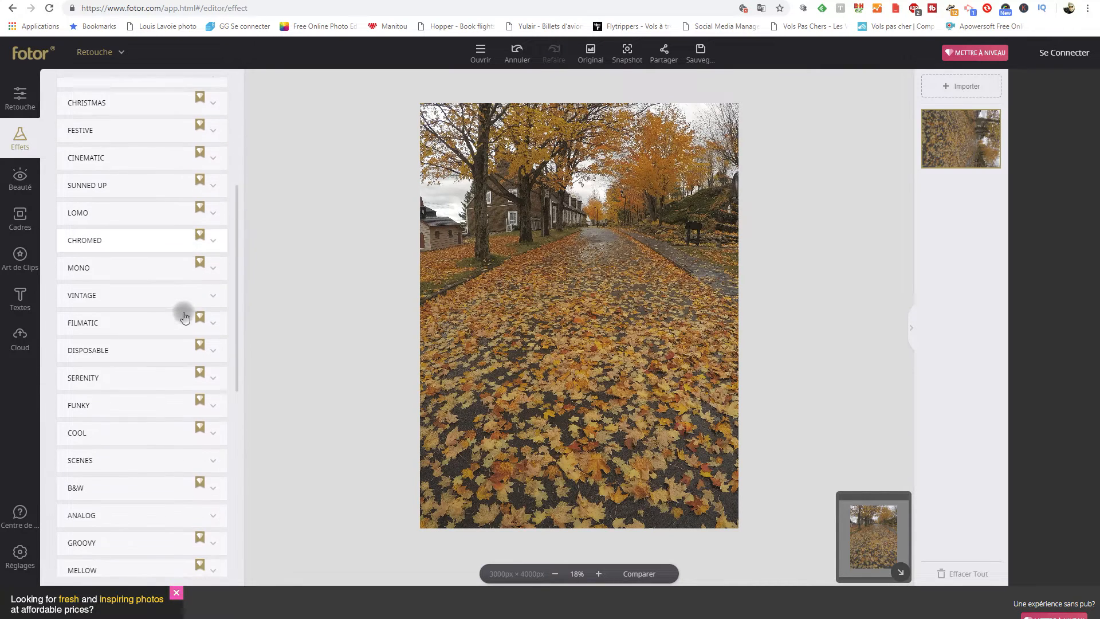
pyautogui.click(203, 378)
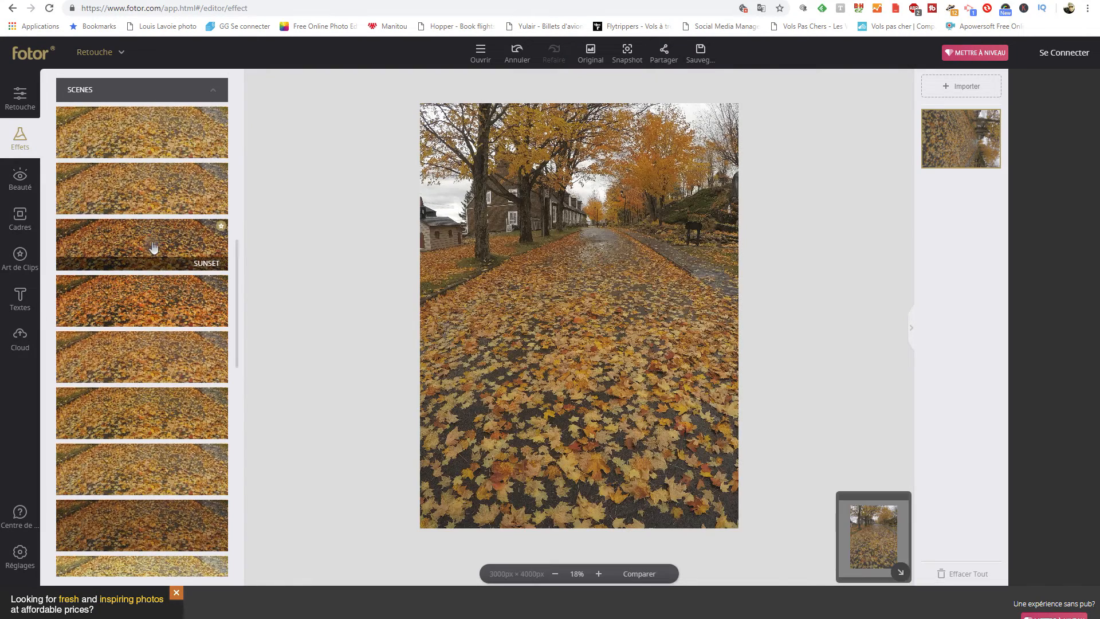
pyautogui.click(152, 244)
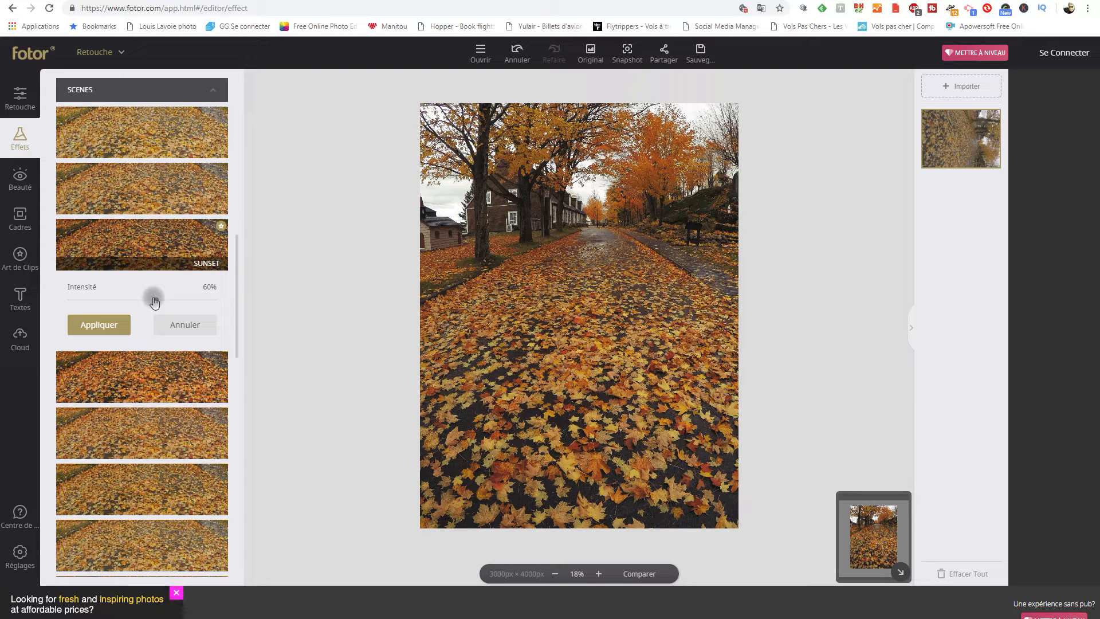
pyautogui.moveTo(153, 302); pyautogui.dragTo(107, 307)
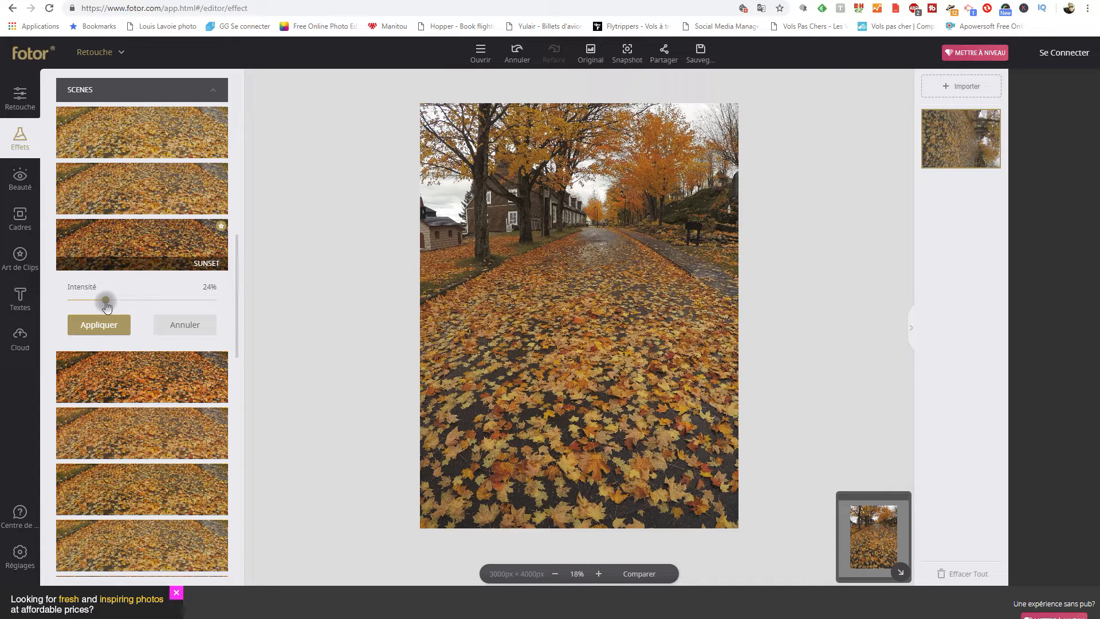
pyautogui.click(100, 327)
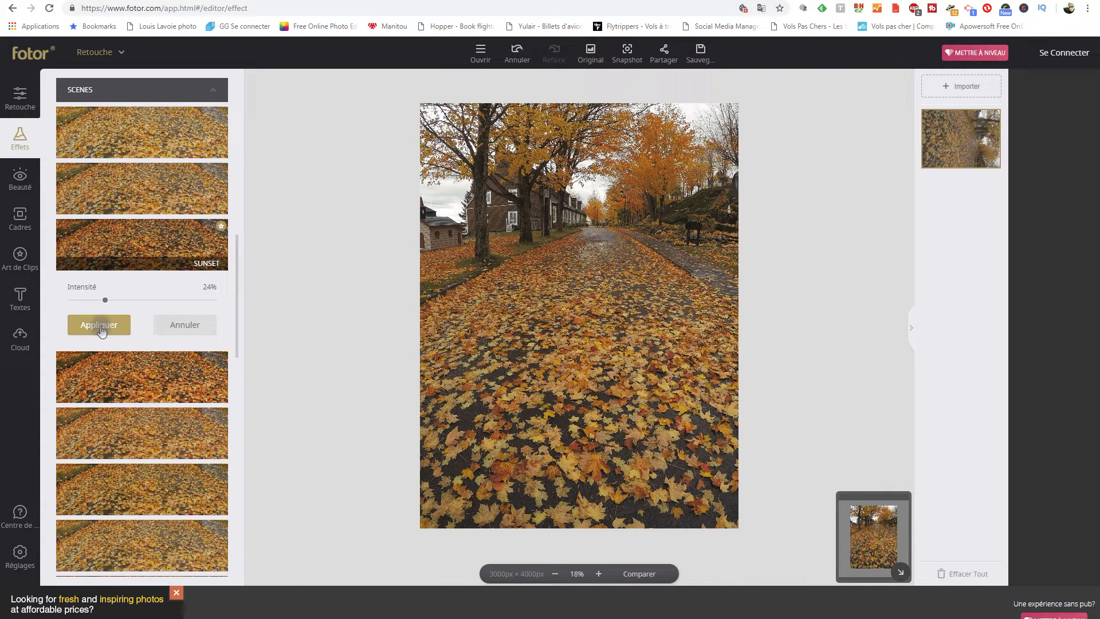
# Add a Ligne TILT-SHIFT blur with a narrower focus band over the trees and houses, and reduce its Taille d'Ouverture.
pyautogui.scroll(-1, 147, 324)
pyautogui.scroll(-8, 148, 324)
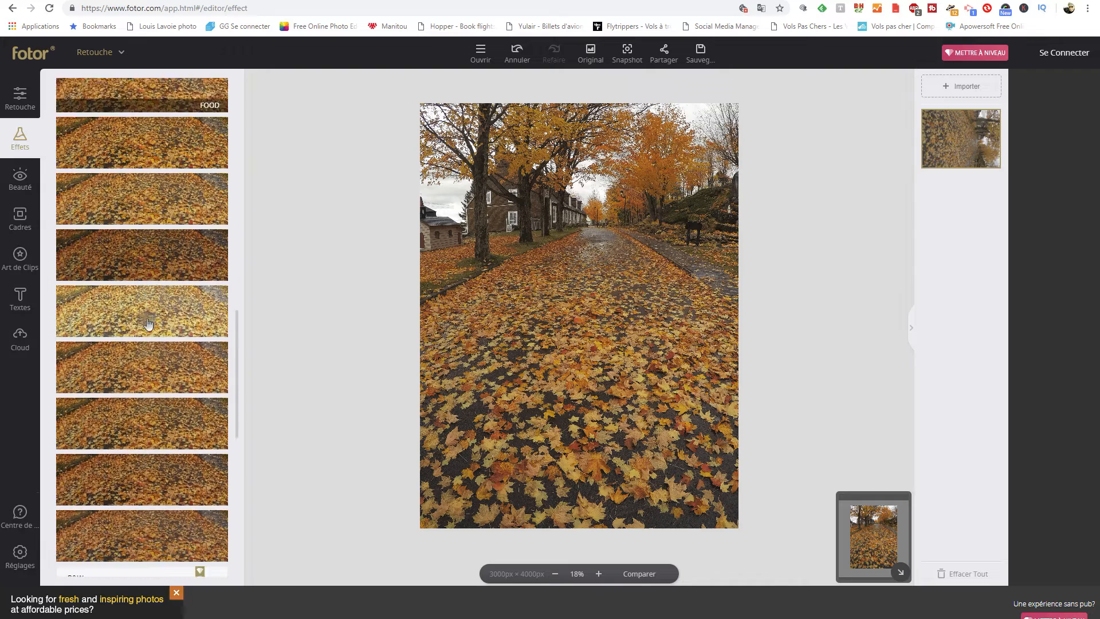
pyautogui.scroll(-3, 148, 323)
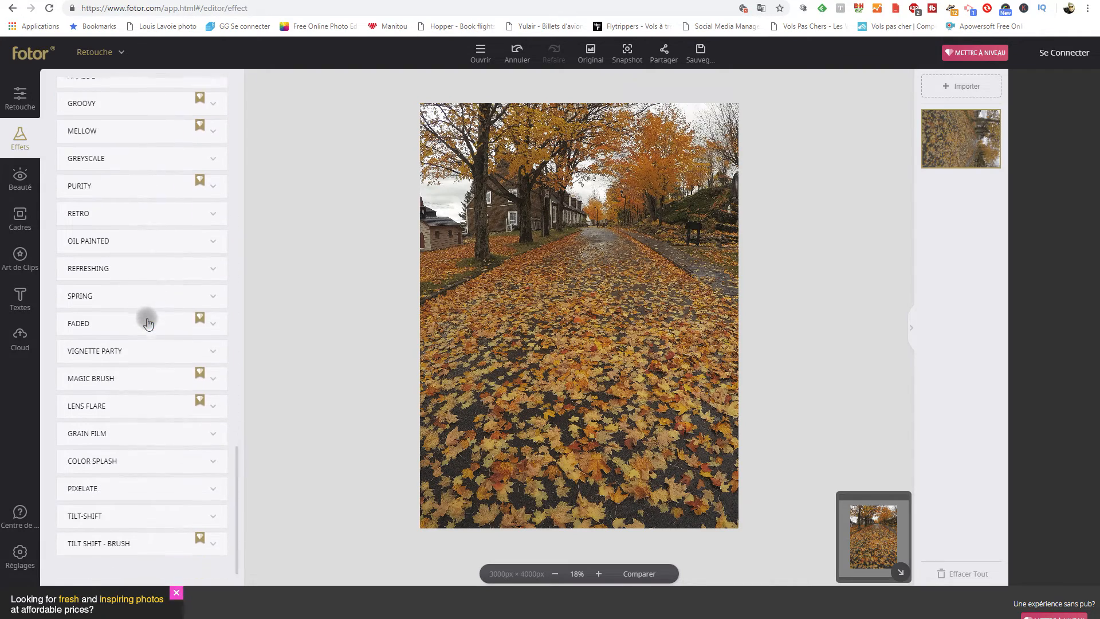
pyautogui.click(161, 509)
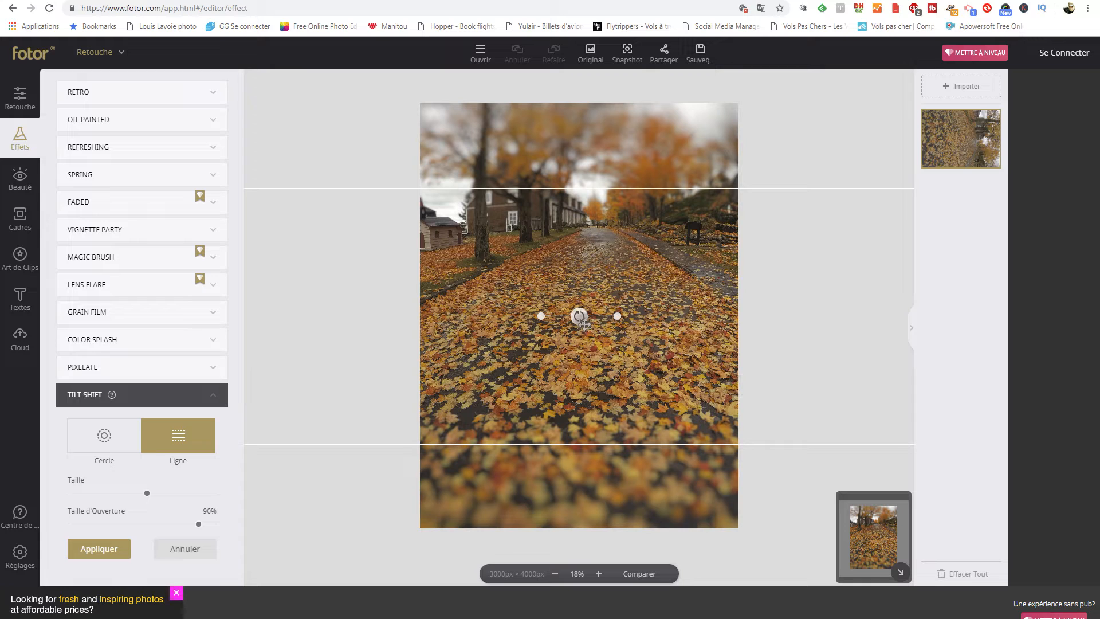
pyautogui.moveTo(579, 312); pyautogui.dragTo(584, 233)
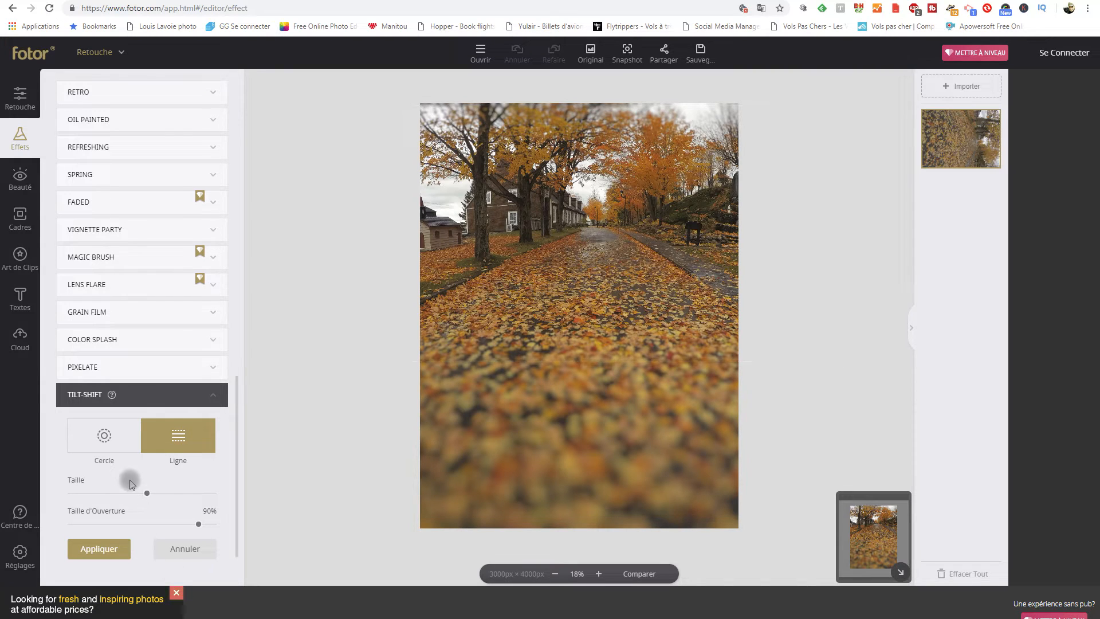
pyautogui.moveTo(146, 495); pyautogui.dragTo(112, 493)
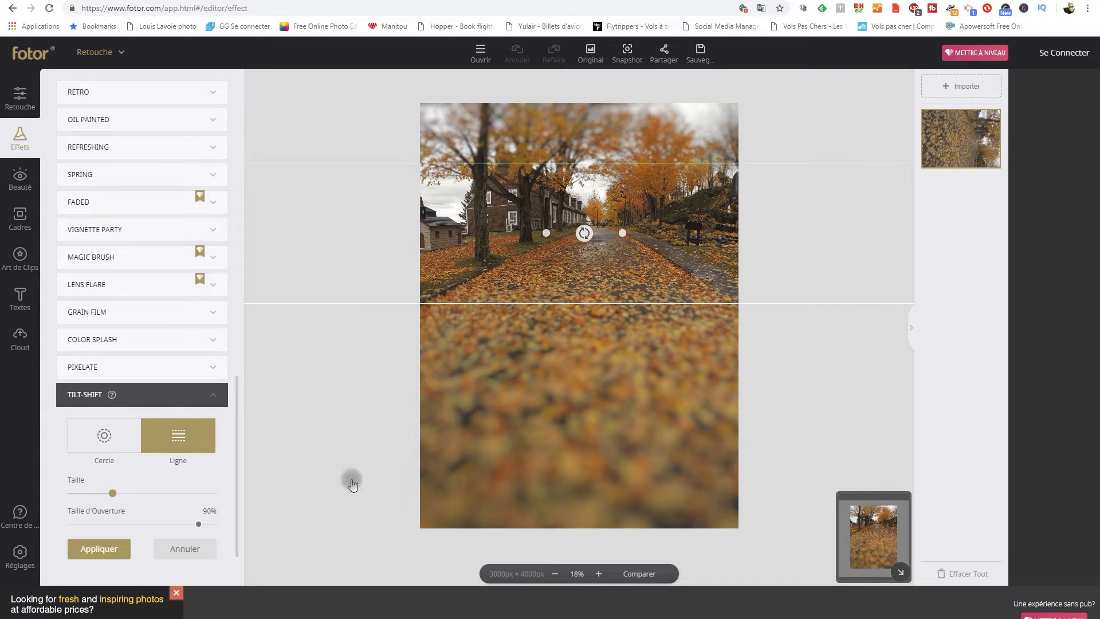
pyautogui.moveTo(584, 233); pyautogui.dragTo(584, 206)
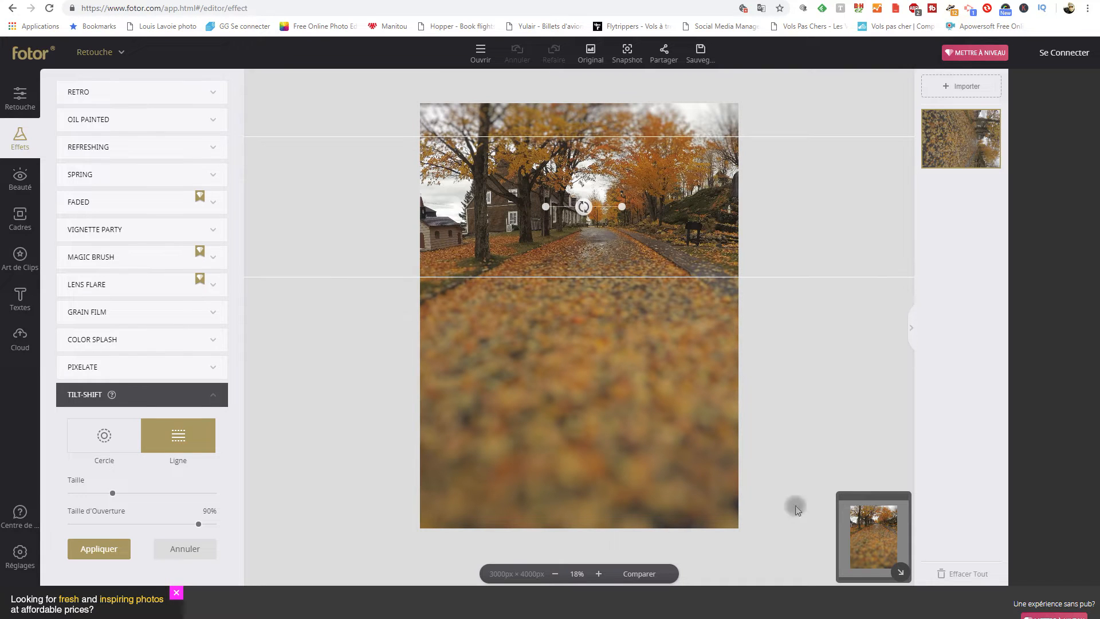
pyautogui.moveTo(198, 524); pyautogui.dragTo(137, 523)
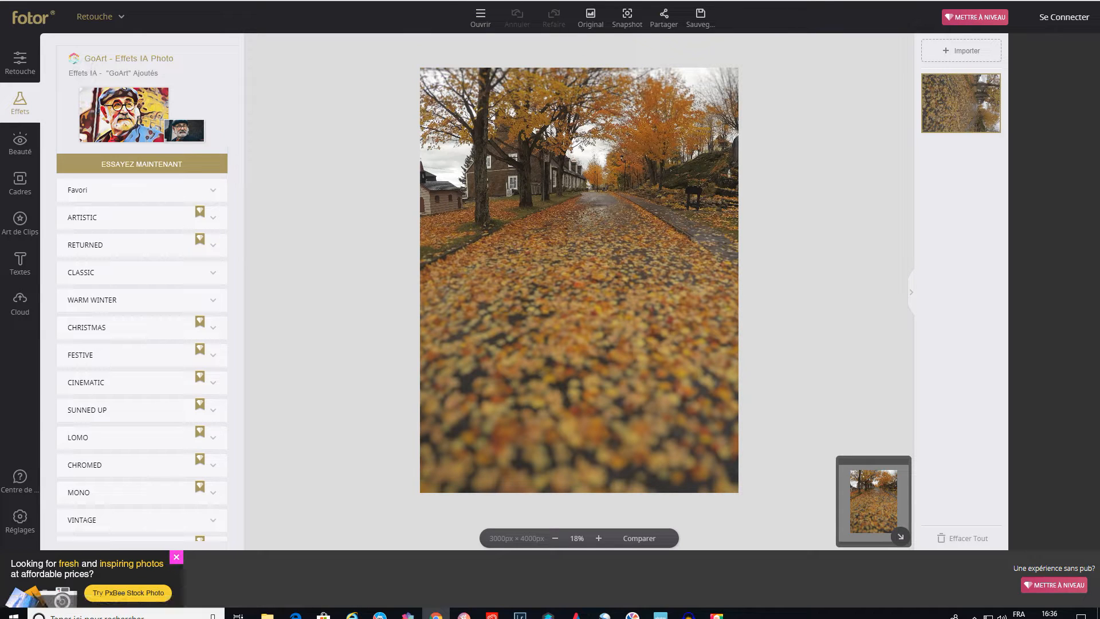
# Switch to Fotor GoArt, apply the Impressionism style to the arched courtyard photo and lower its Intensity.
pyautogui.hotkey('ctrl', 'Tab')
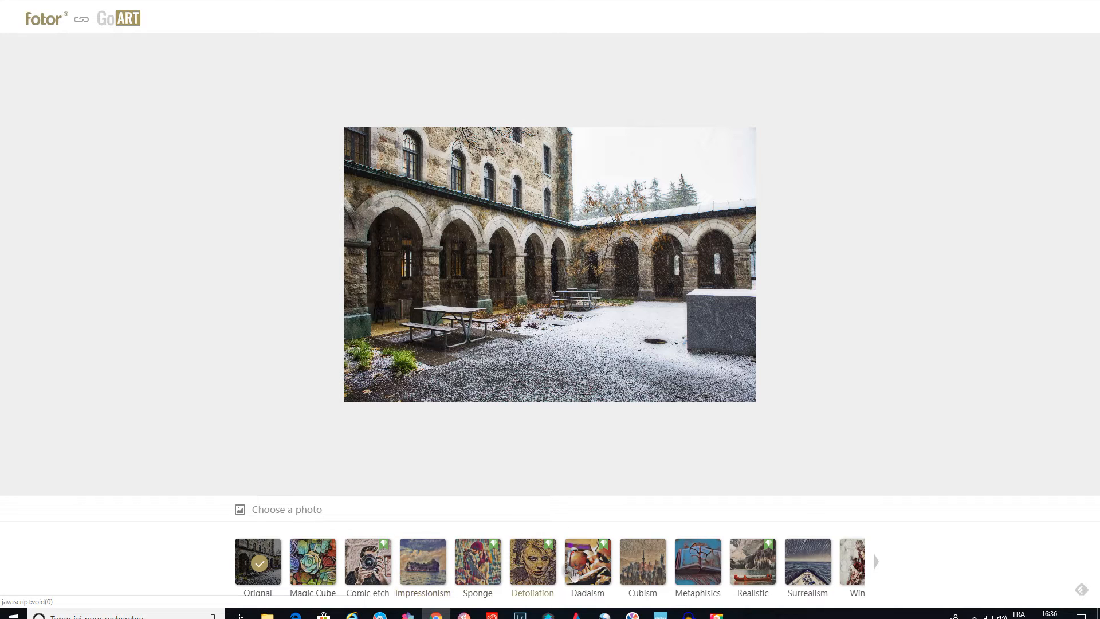
pyautogui.click(431, 557)
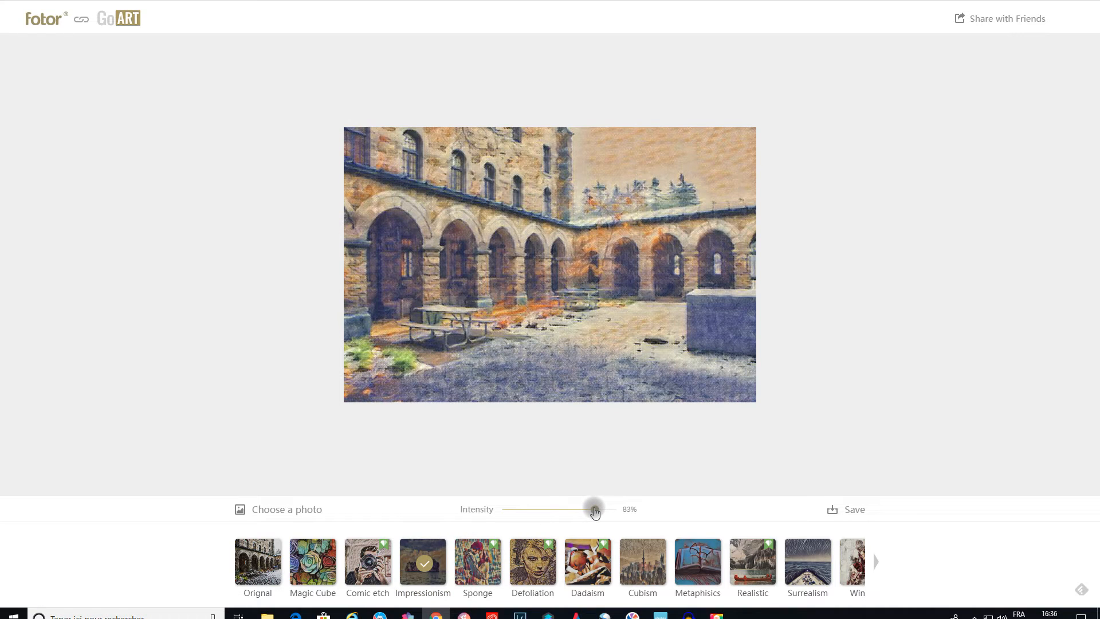
pyautogui.moveTo(595, 513); pyautogui.dragTo(534, 511)
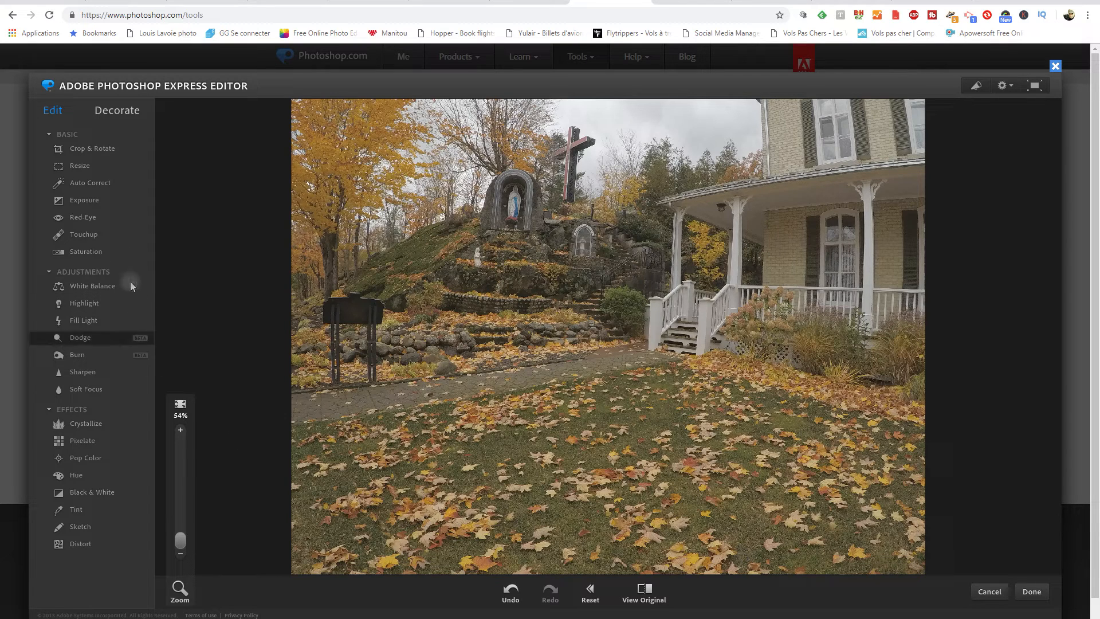
# In Adobe Photoshop Express Editor, apply the first Auto Correct variant after the original and set Highlight two preview levels below the original.
pyautogui.click(89, 184)
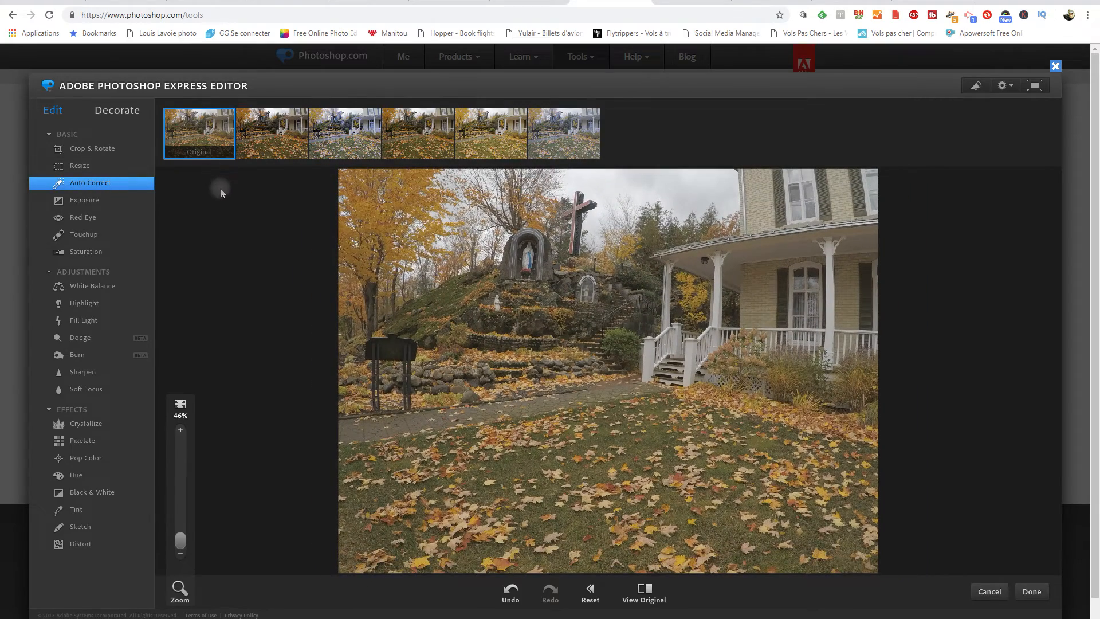
pyautogui.click(272, 152)
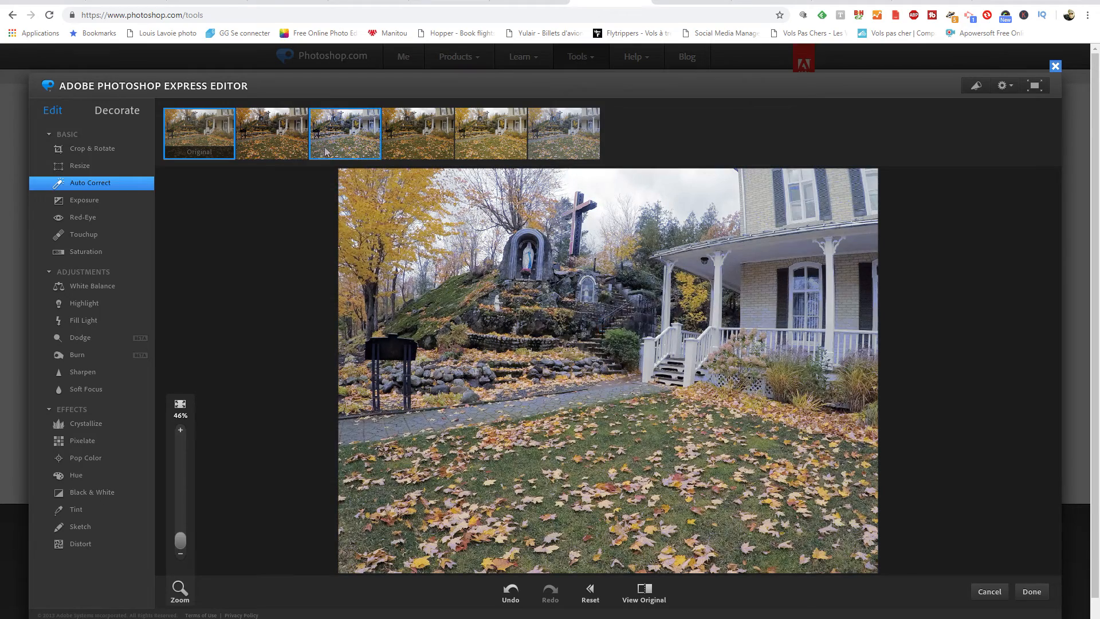
pyautogui.click(351, 149)
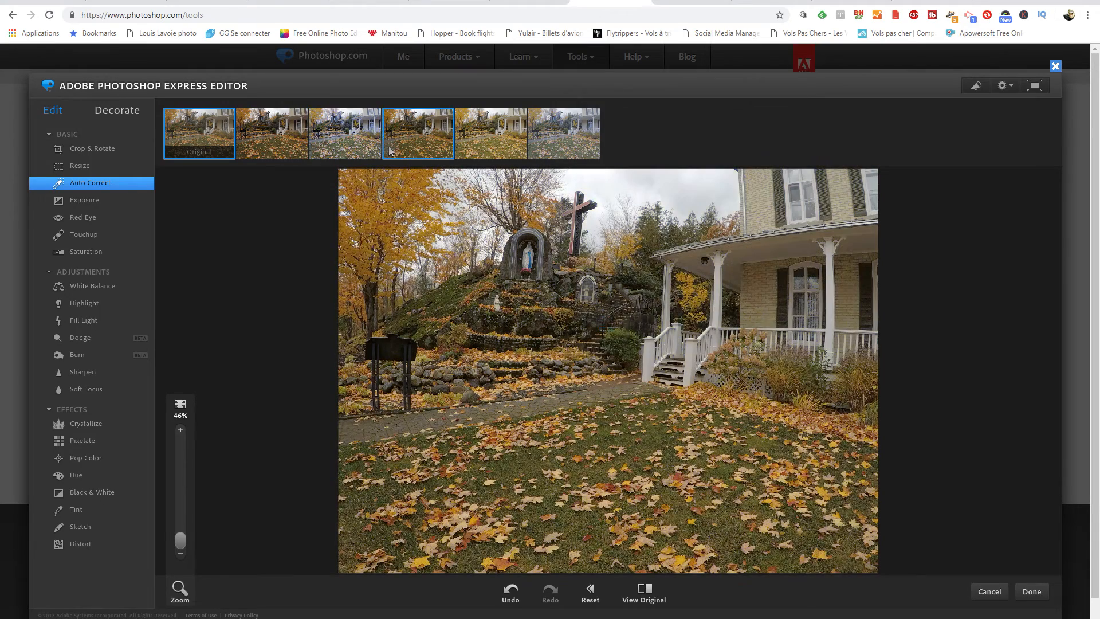
pyautogui.click(281, 146)
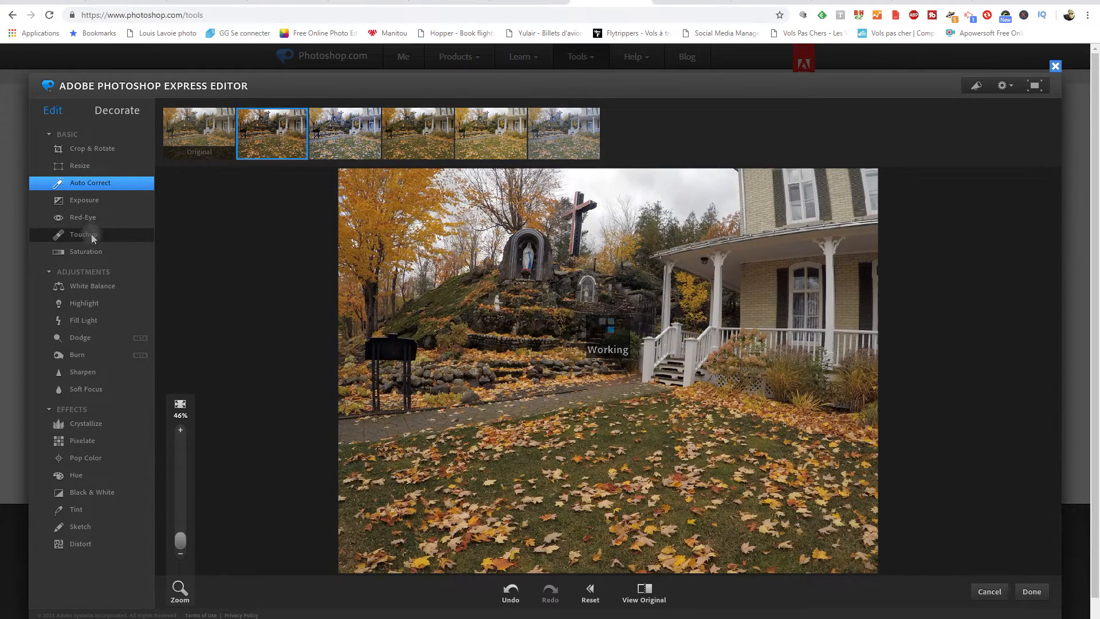
pyautogui.click(89, 304)
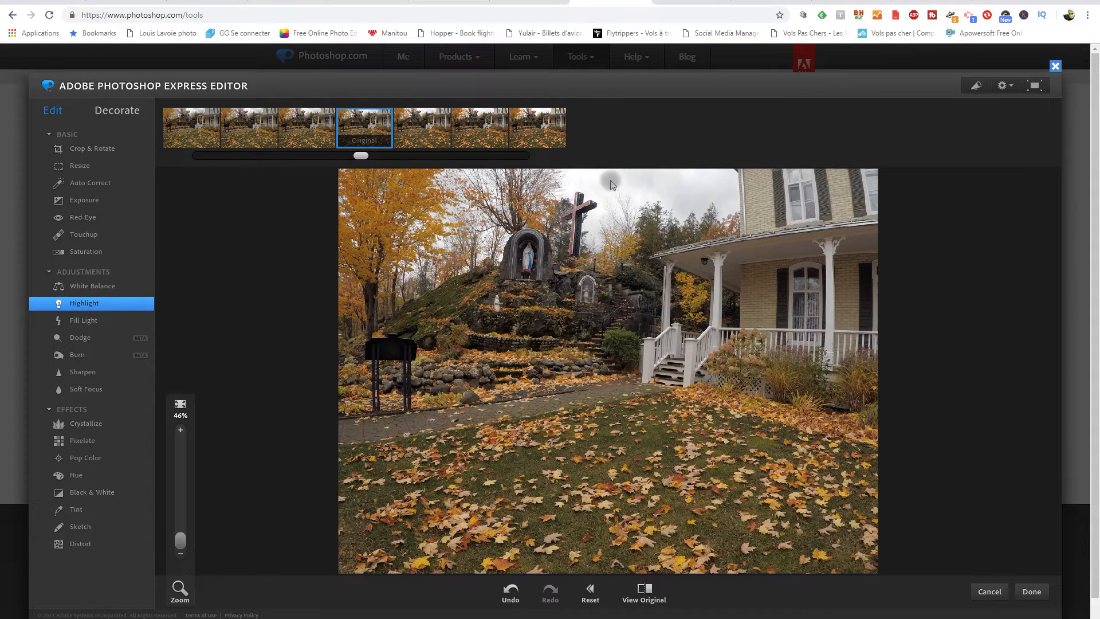
pyautogui.click(253, 141)
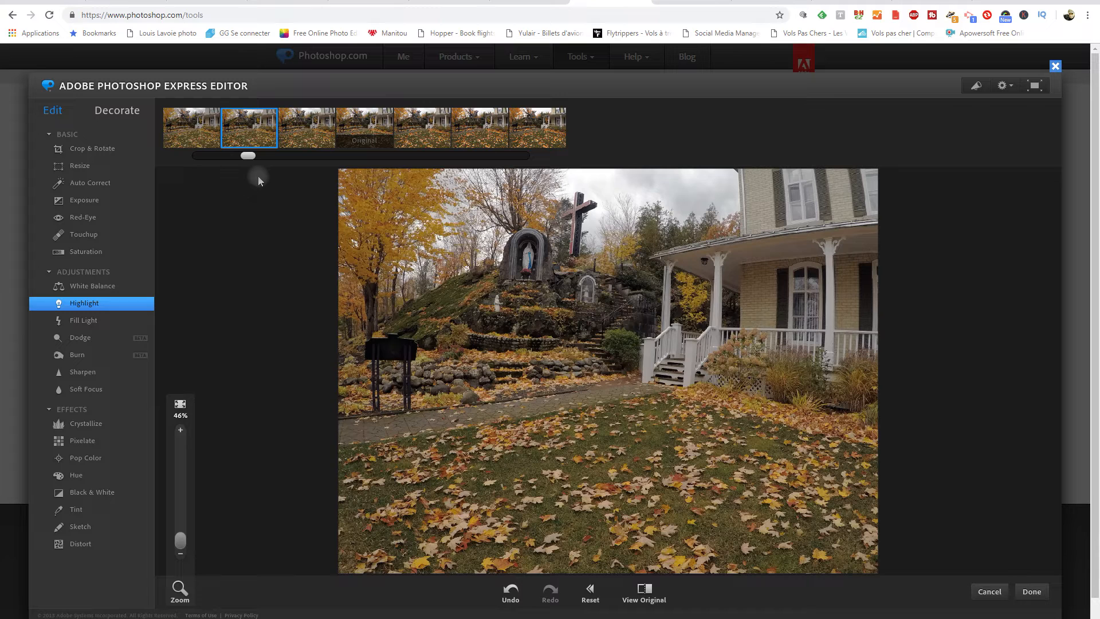
# Cover the black sign's right leg using Touchup at the maximum Sample Size with the stone wall beside it as sample, and open Pop Color.
pyautogui.click(82, 234)
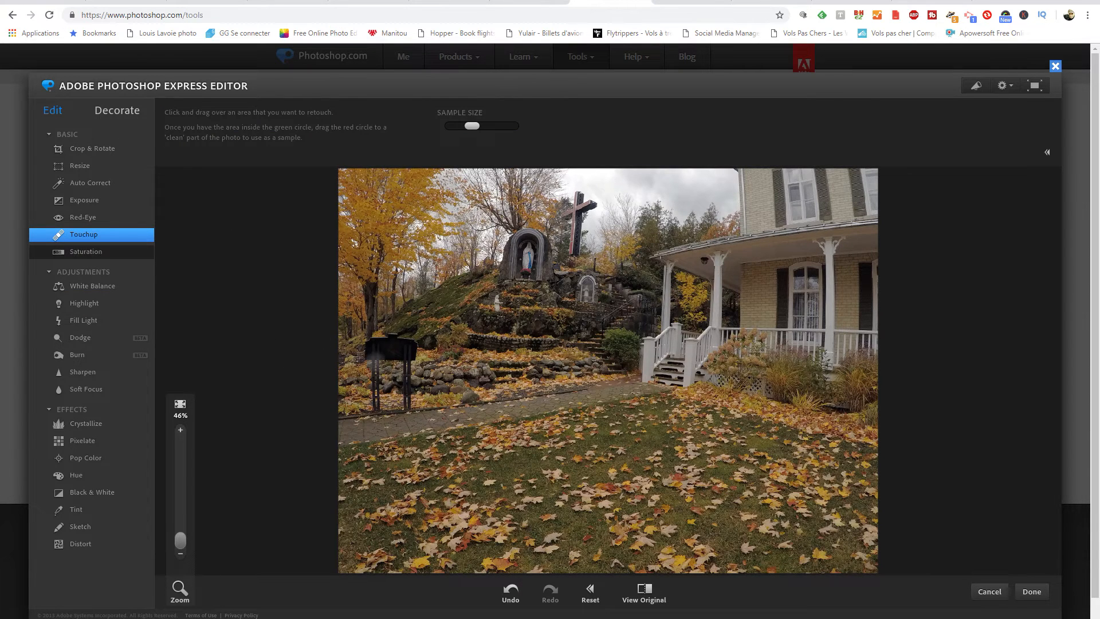
pyautogui.moveTo(407, 373); pyautogui.dragTo(423, 405)
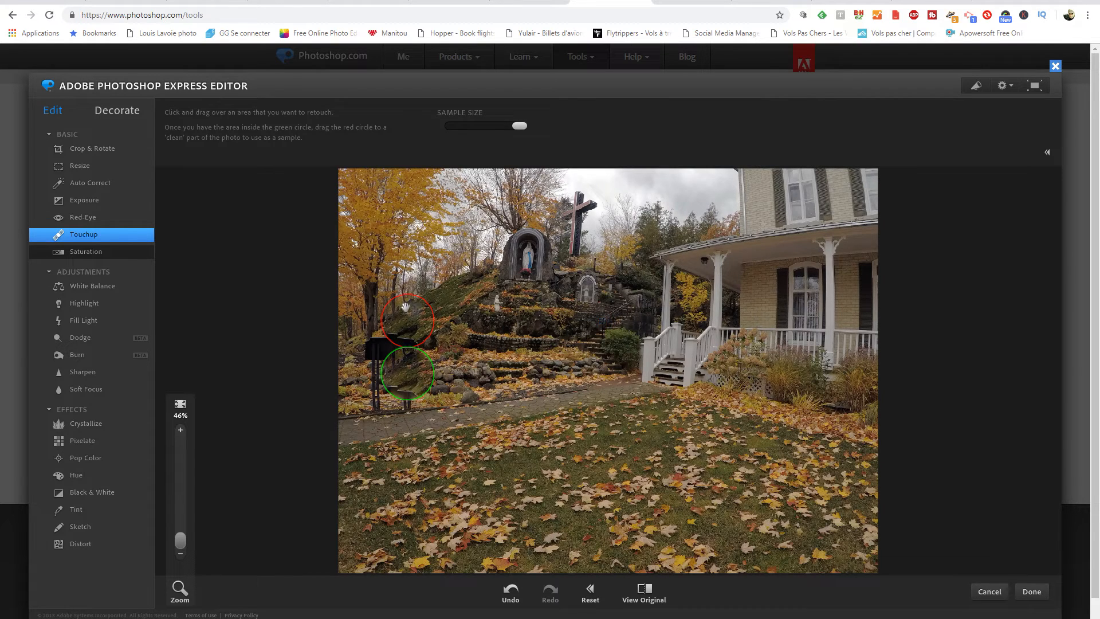
pyautogui.moveTo(408, 309); pyautogui.dragTo(459, 358)
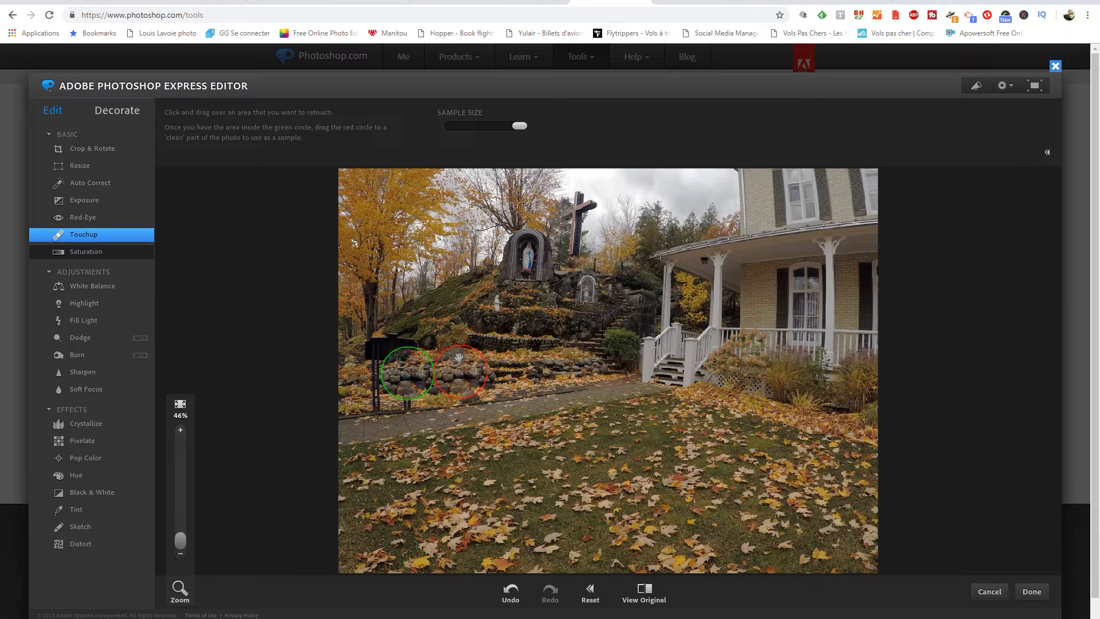
pyautogui.click(108, 459)
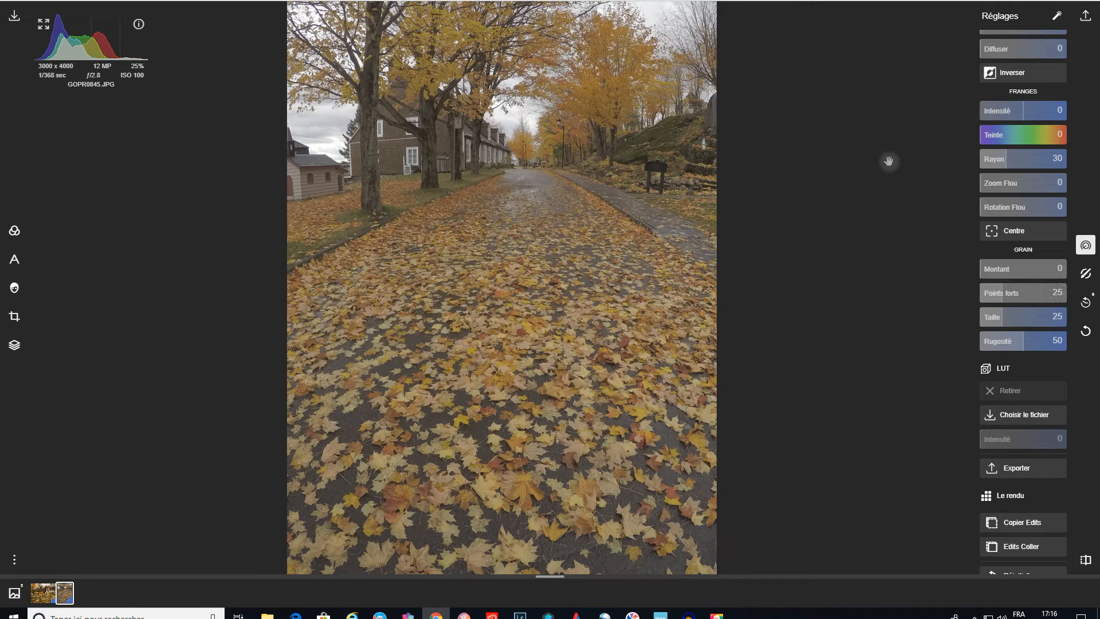
# In Polarr, auto-enhance the leaf-covered road photo and review its colour, light, HSL and effects settings.
pyautogui.scroll(15, 1003, 138)
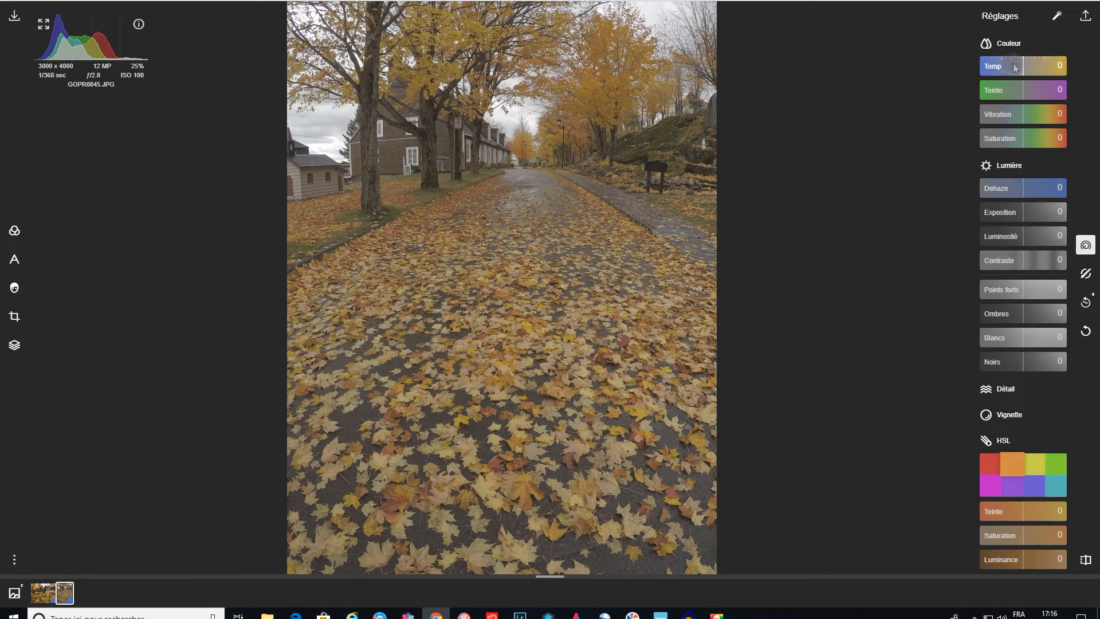
pyautogui.click(1057, 15)
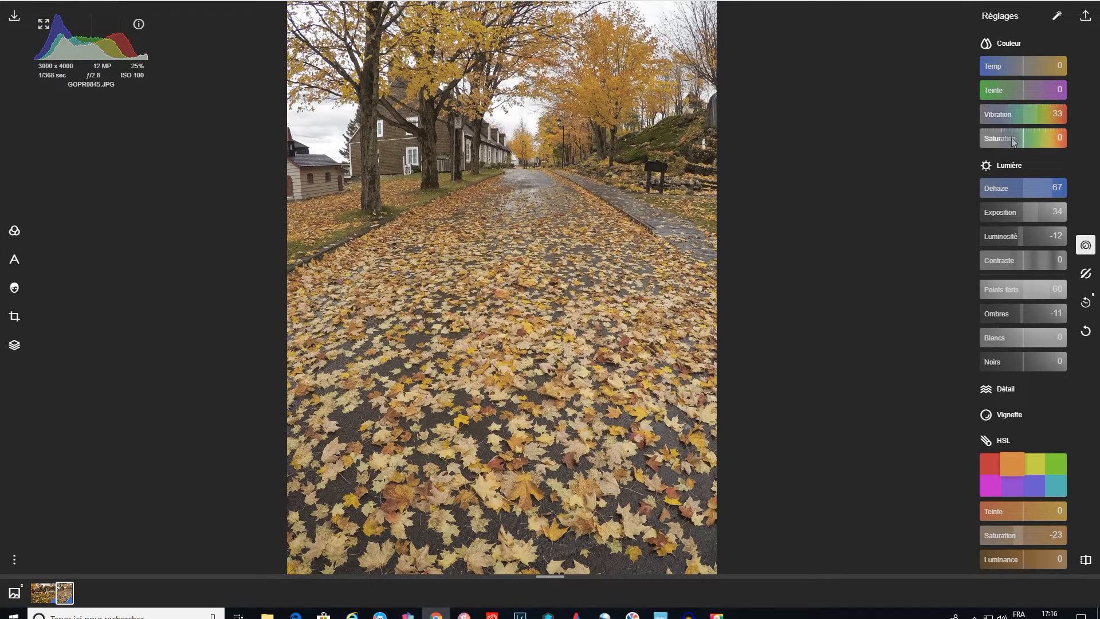
pyautogui.scroll(-1, 1011, 151)
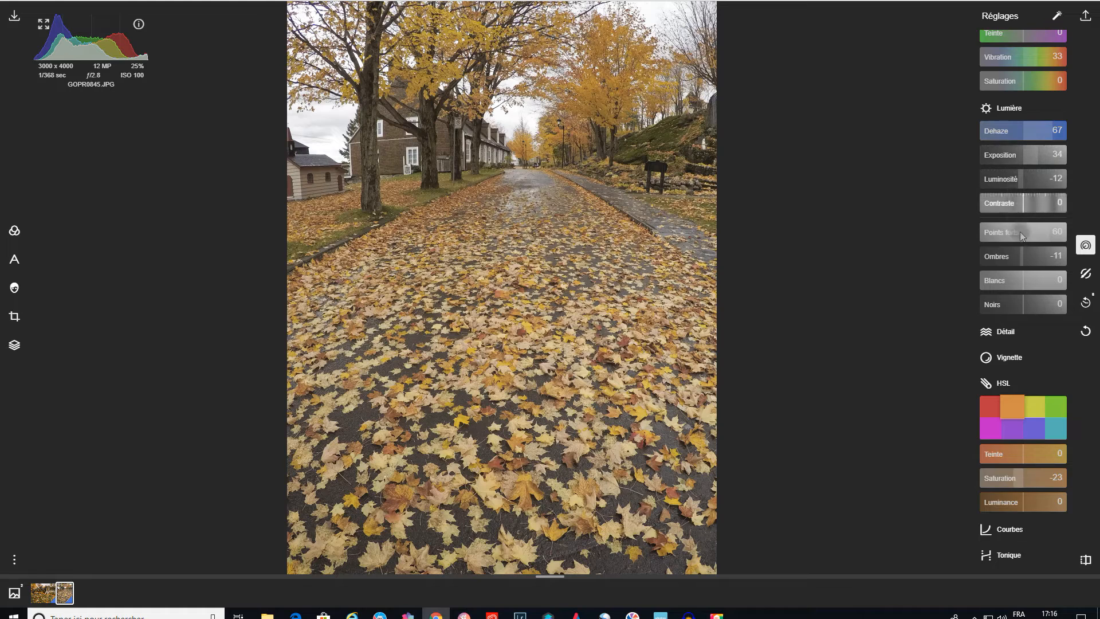
pyautogui.scroll(-2, 1023, 239)
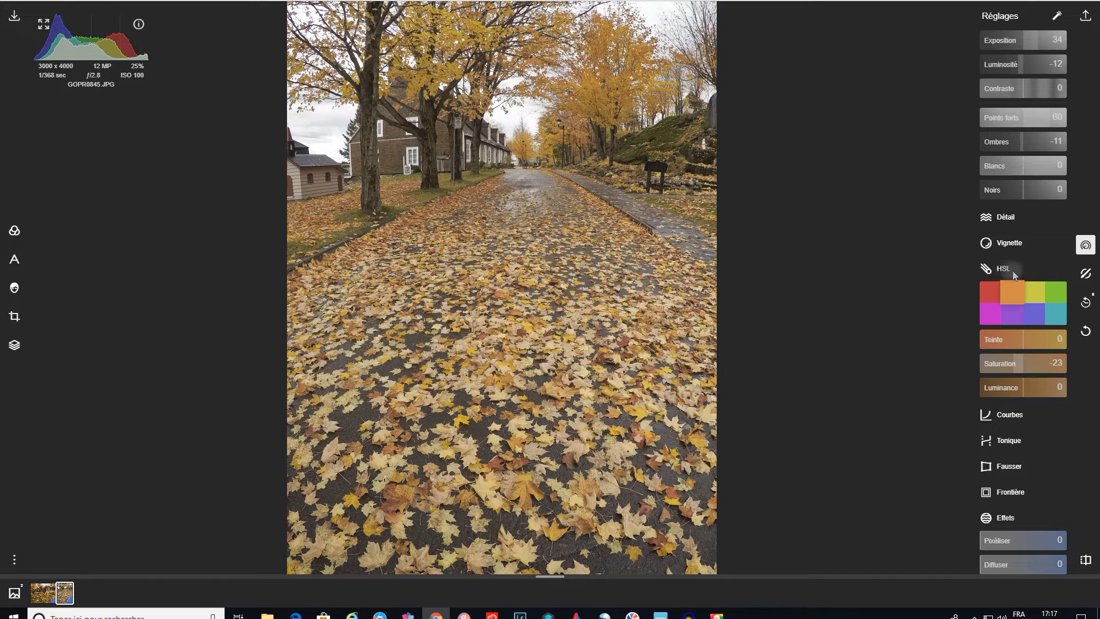
pyautogui.scroll(-4, 997, 277)
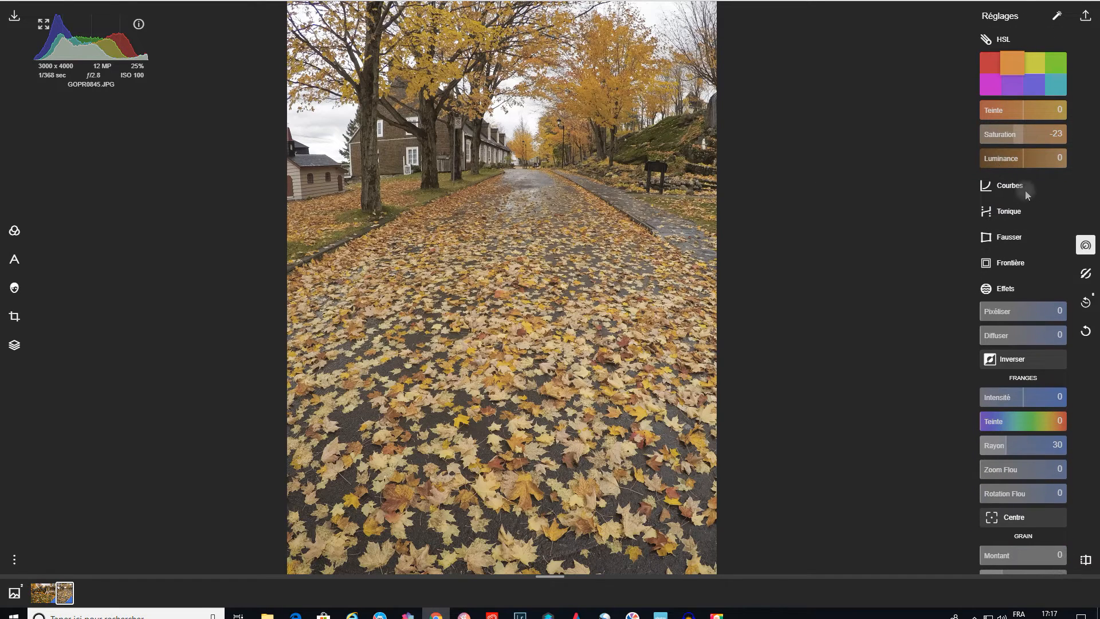
# Shape the white master curve into a gentle S, raising the highlights and lowering the shadows point to 81 • 68.
pyautogui.click(1004, 188)
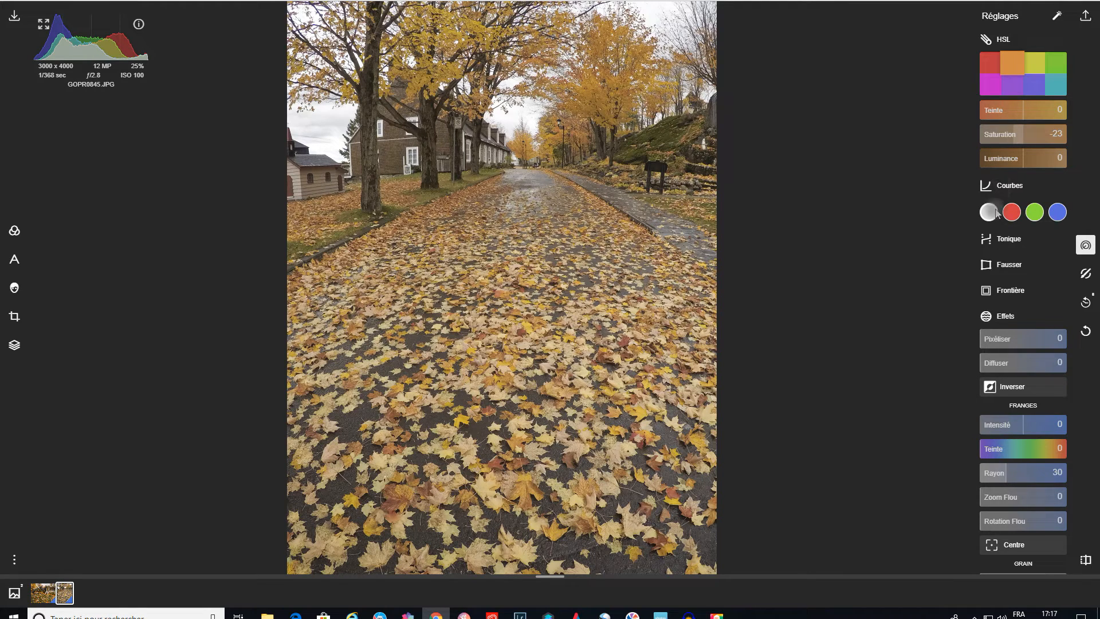
pyautogui.click(988, 212)
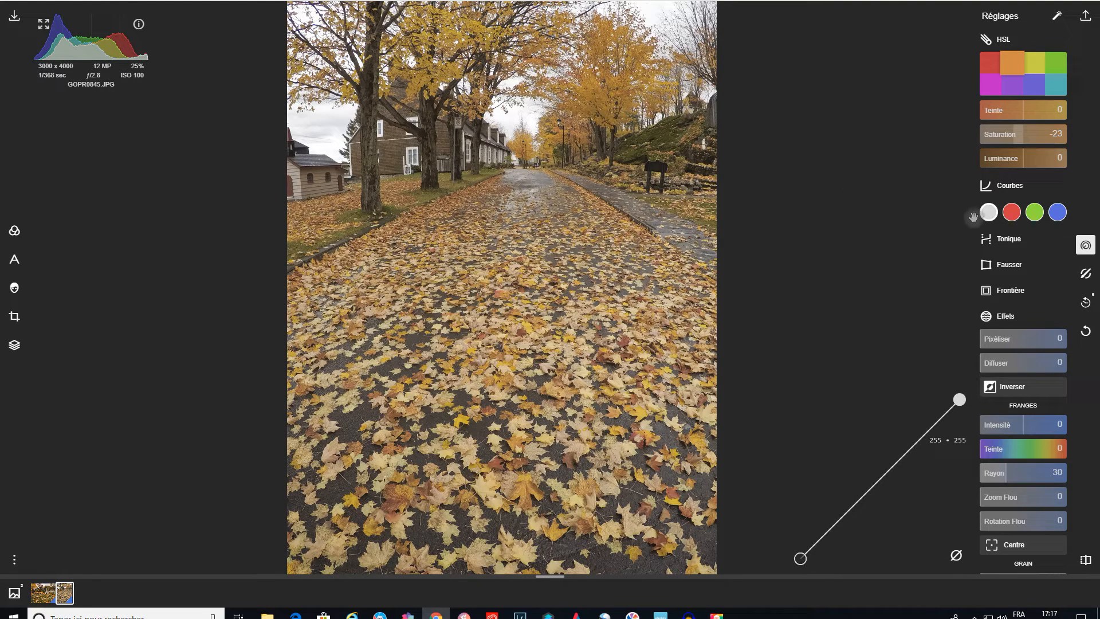
pyautogui.click(919, 442)
pyautogui.moveTo(919, 441); pyautogui.dragTo(917, 433)
pyautogui.click(847, 501)
pyautogui.moveTo(847, 502); pyautogui.dragTo(852, 515)
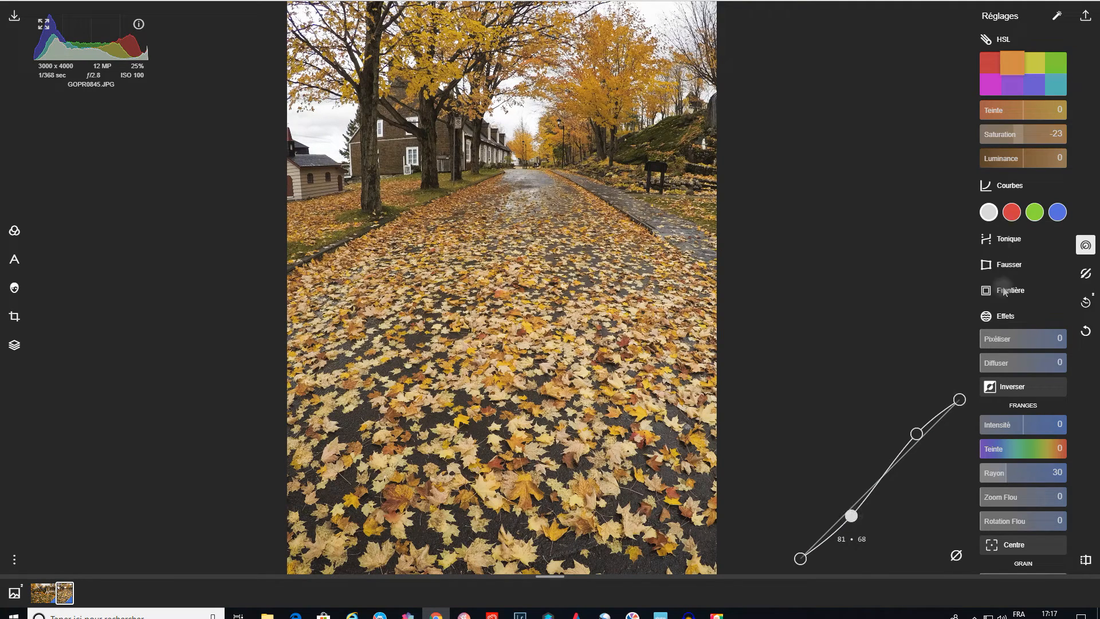
pyautogui.click(1004, 189)
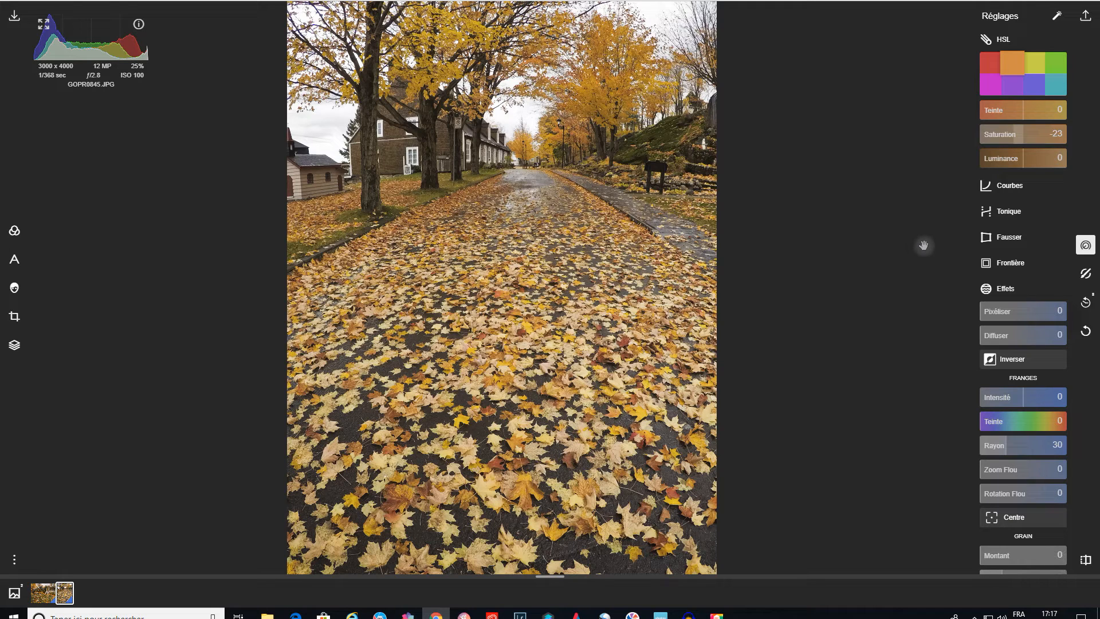
# Centre the fringe blur on the far end of the road and set Rotation Flou to 166.
pyautogui.scroll(-2, 1045, 197)
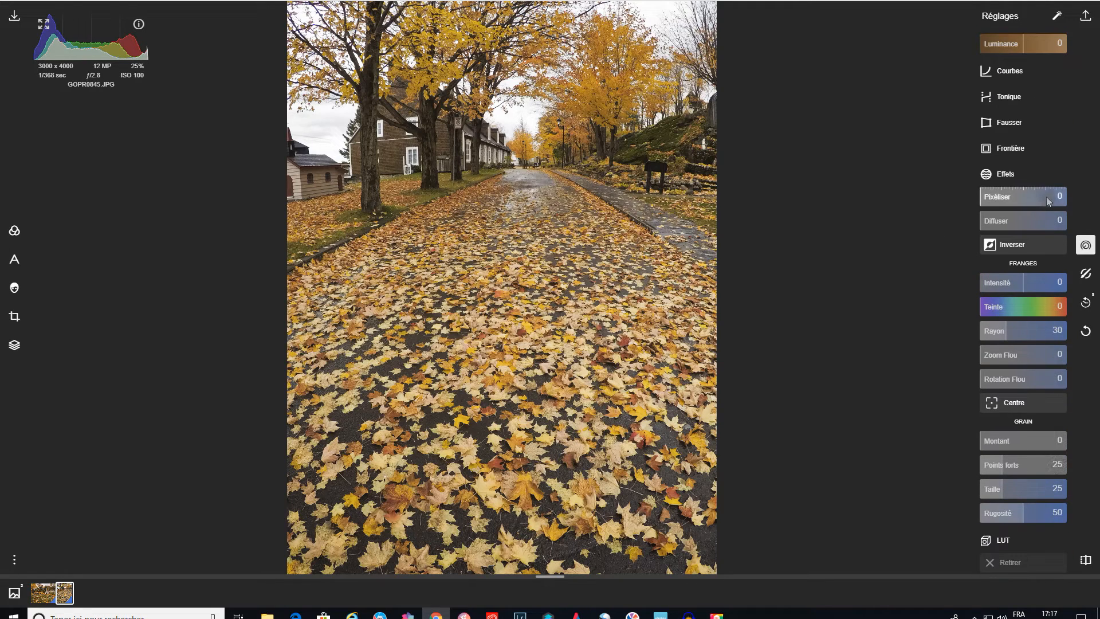
pyautogui.scroll(-3, 1046, 197)
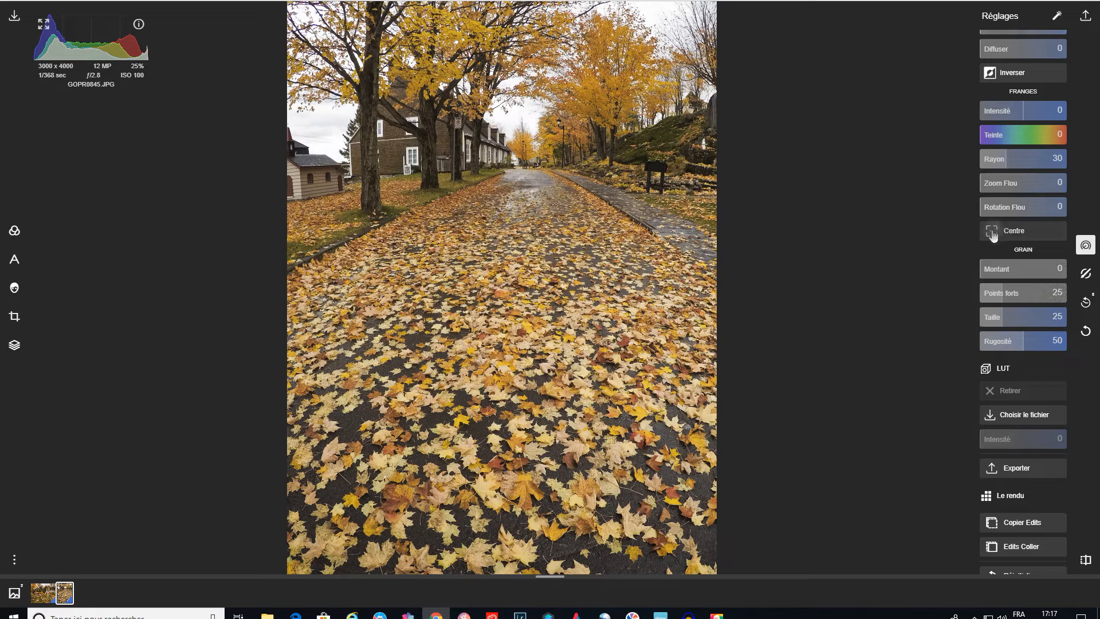
pyautogui.click(994, 232)
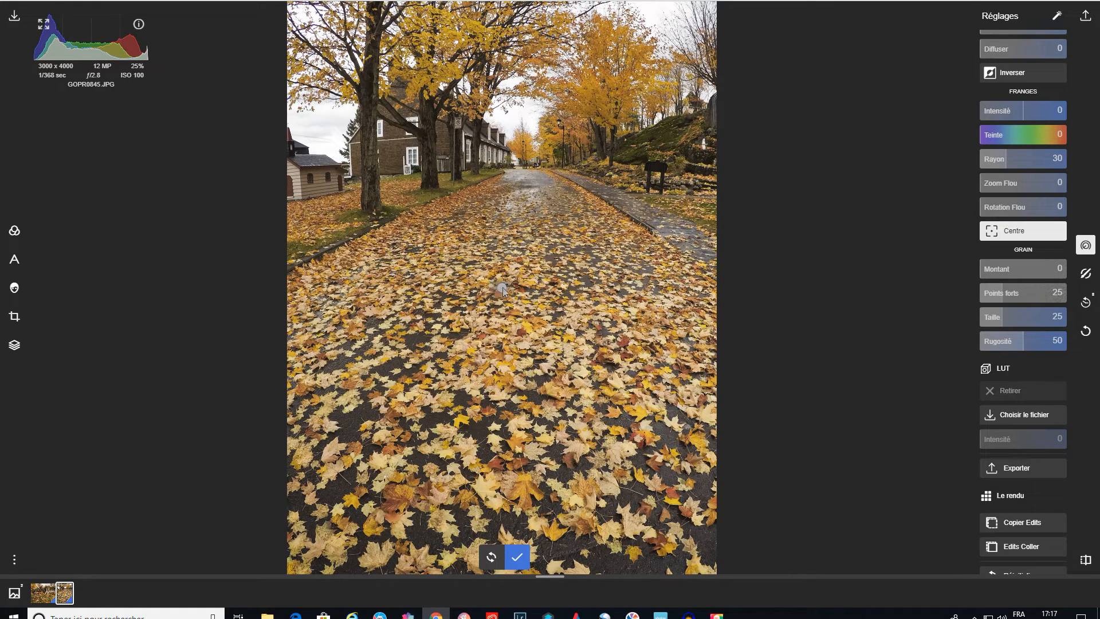
pyautogui.moveTo(498, 290); pyautogui.dragTo(529, 223)
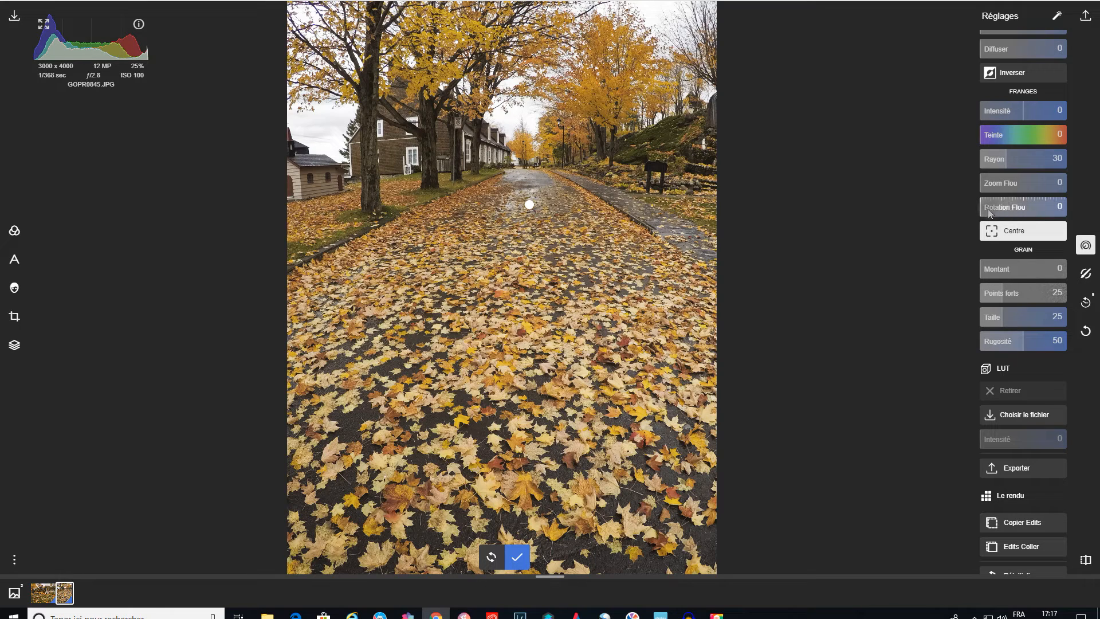
pyautogui.moveTo(982, 211); pyautogui.dragTo(1030, 212)
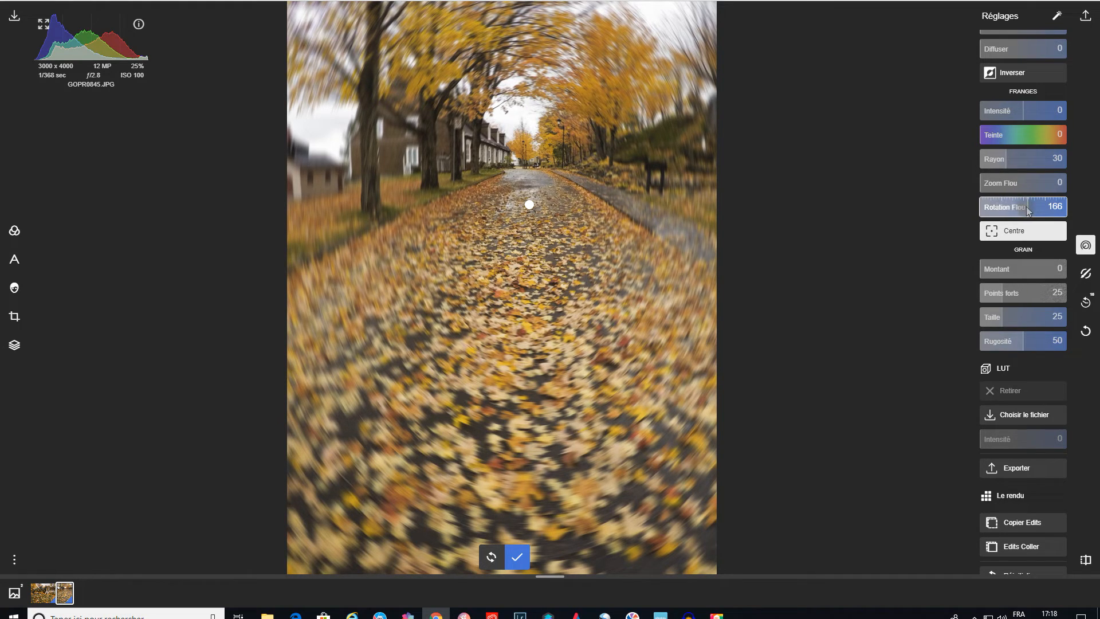
pyautogui.scroll(-2, 1008, 304)
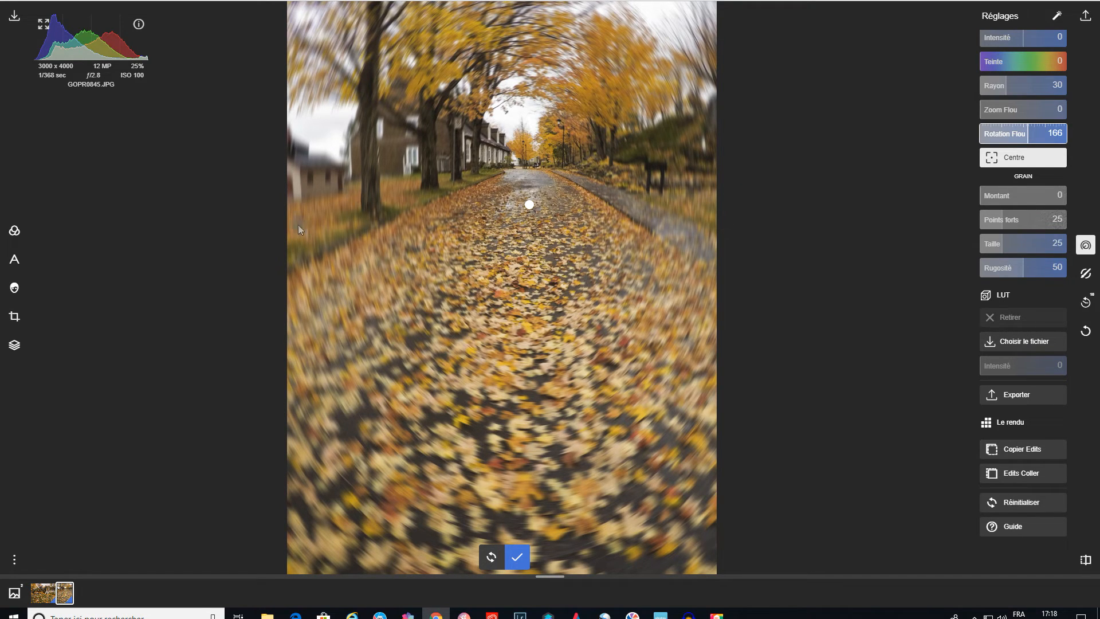
# Look through the full Superpositions collection, from Leaks and Sky to Duo Tone and Dust & Scratches, and return to the adjustments.
pyautogui.click(14, 345)
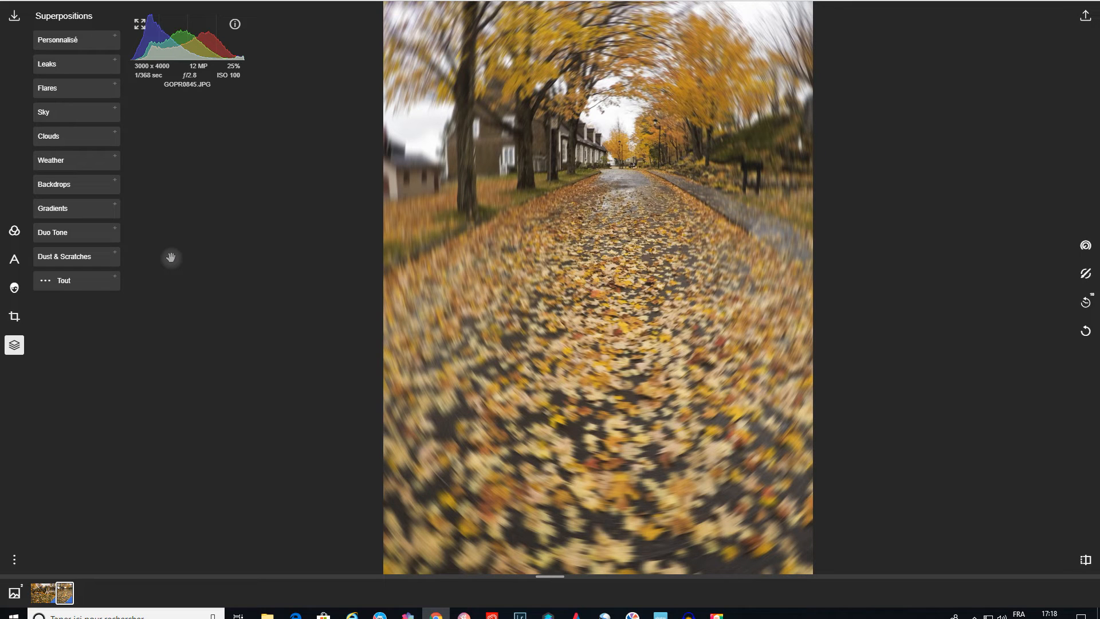
pyautogui.click(64, 281)
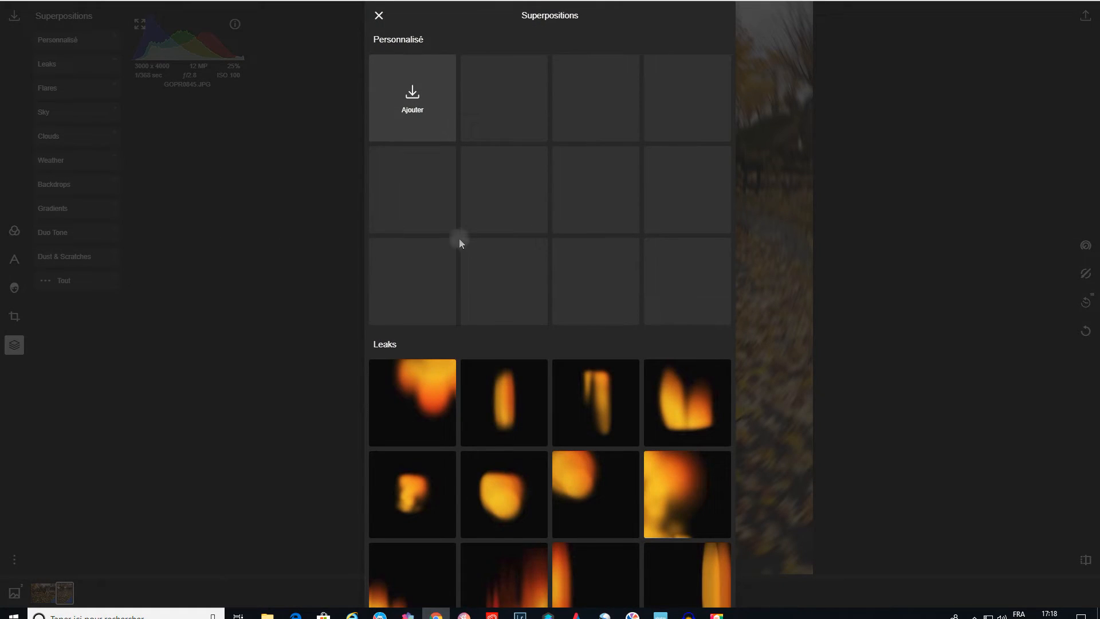
pyautogui.scroll(-17, 462, 243)
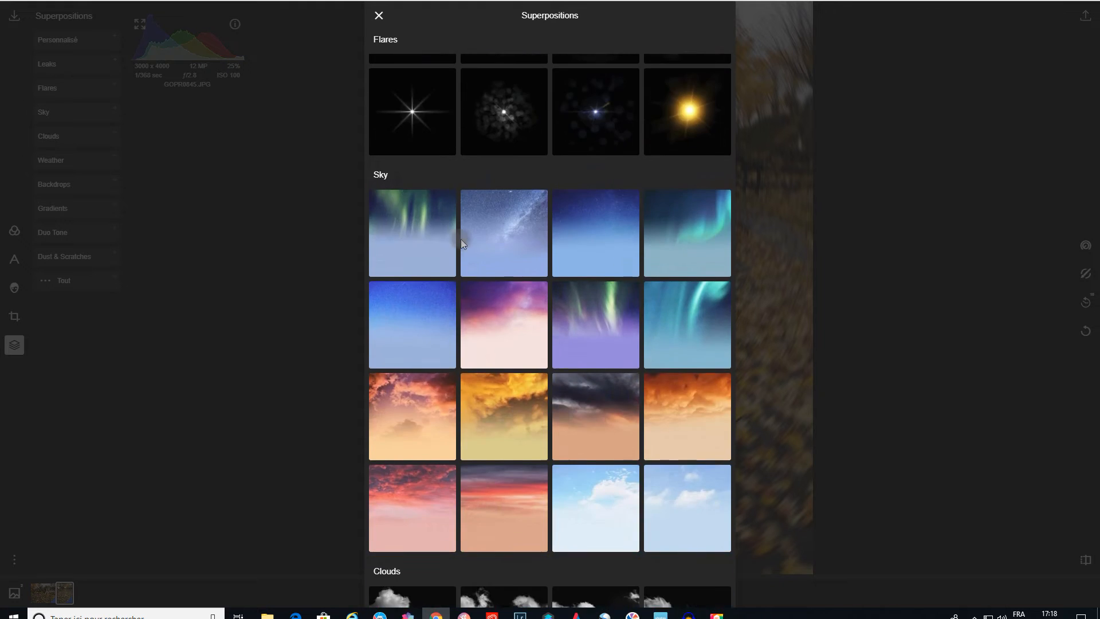
pyautogui.scroll(-4, 462, 243)
pyautogui.scroll(-2, 462, 244)
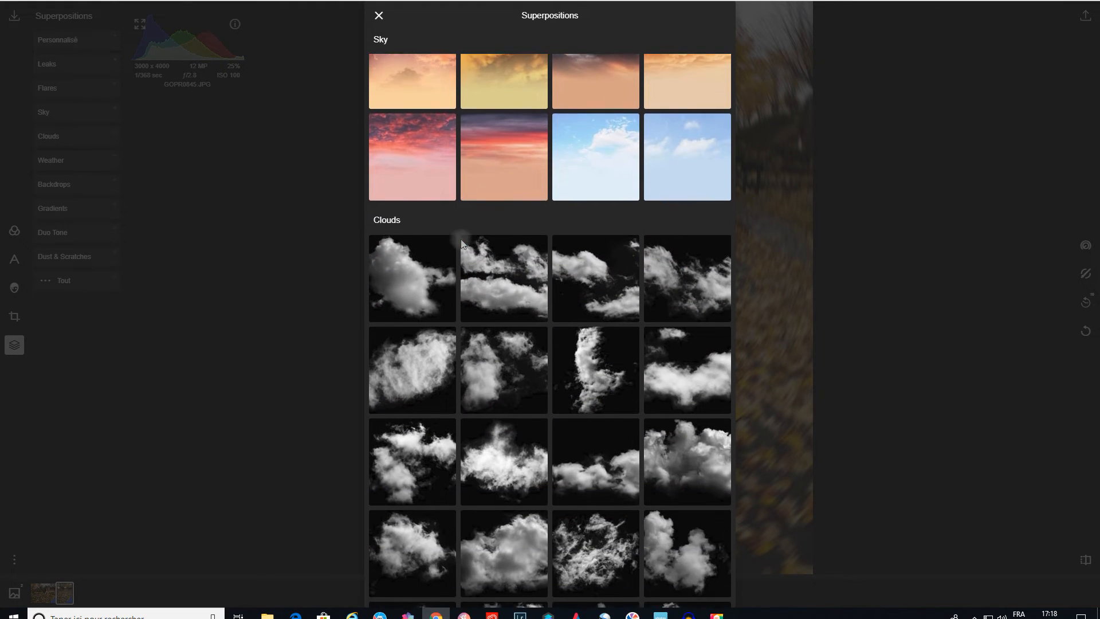
pyautogui.scroll(-10, 462, 244)
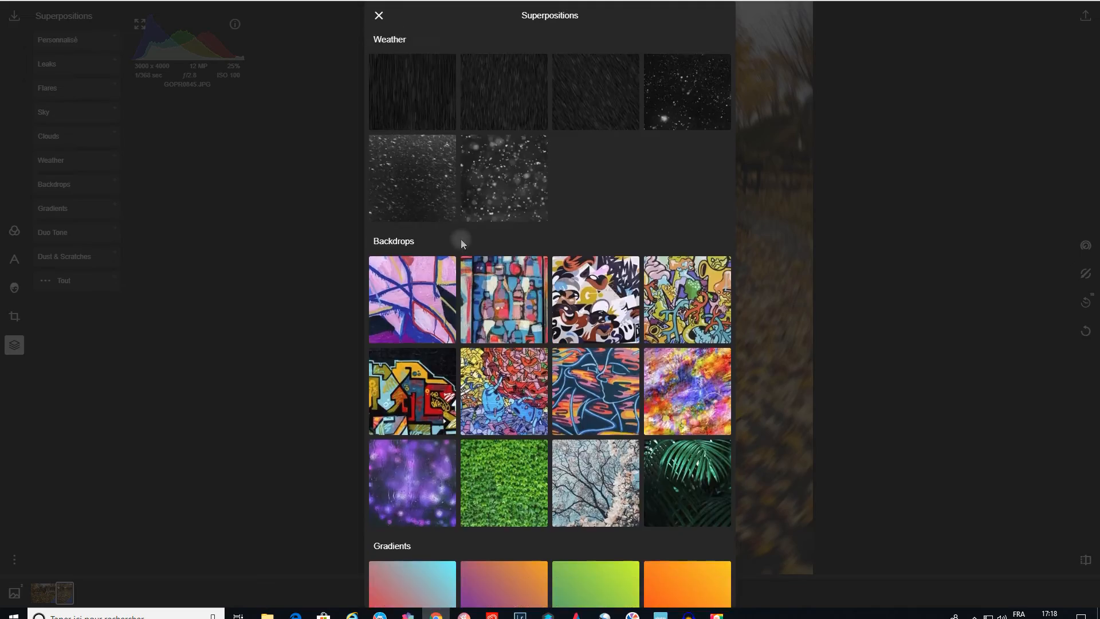
pyautogui.scroll(-14, 461, 244)
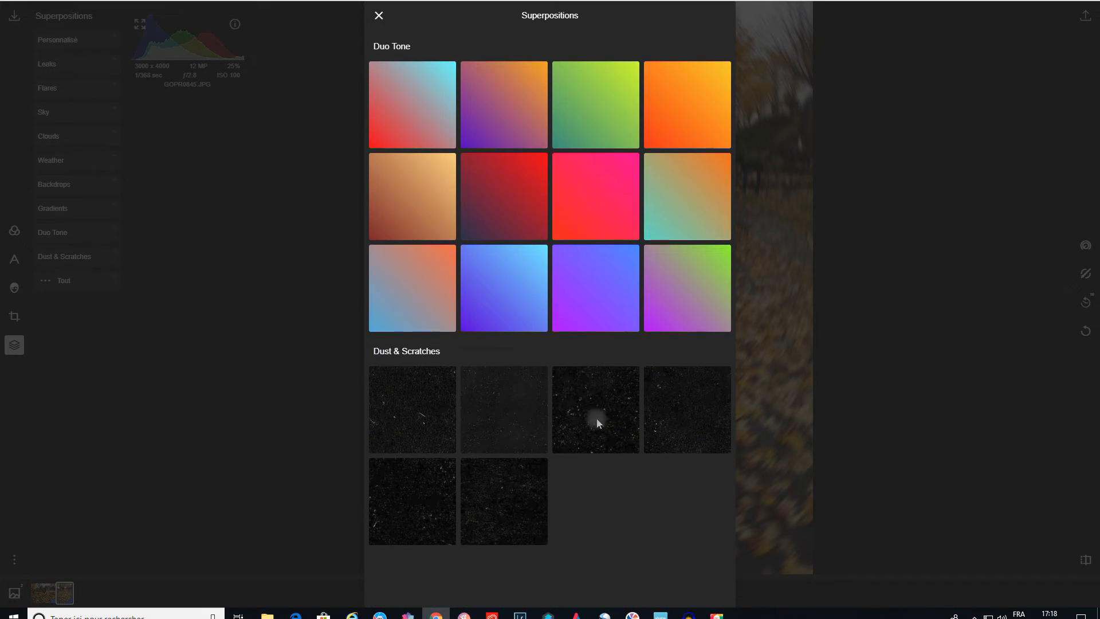
pyautogui.scroll(10, 502, 401)
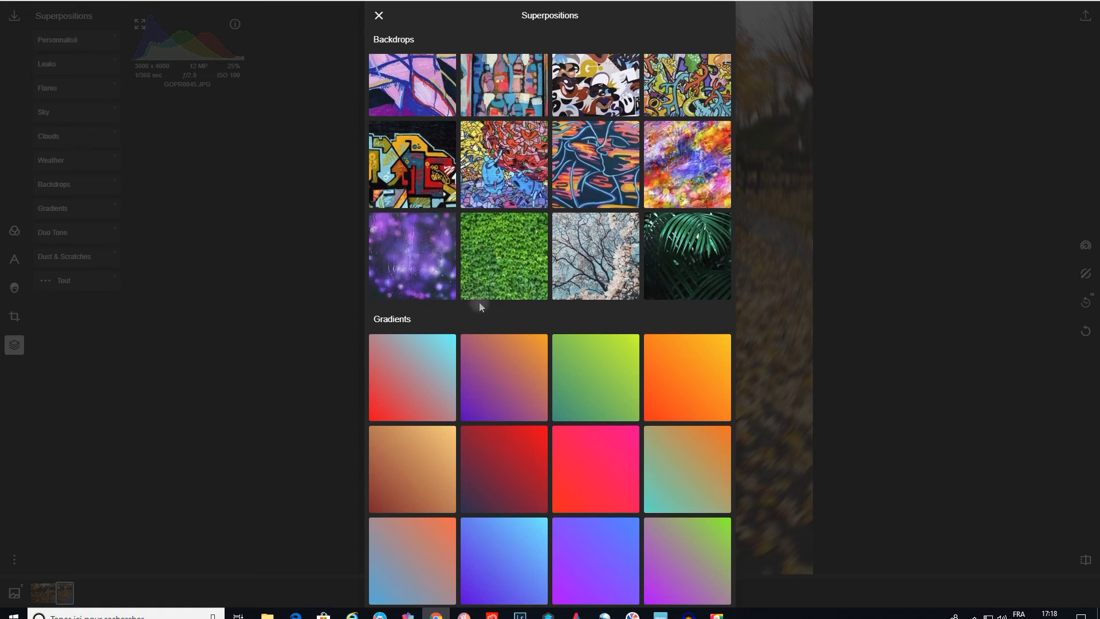
pyautogui.click(379, 16)
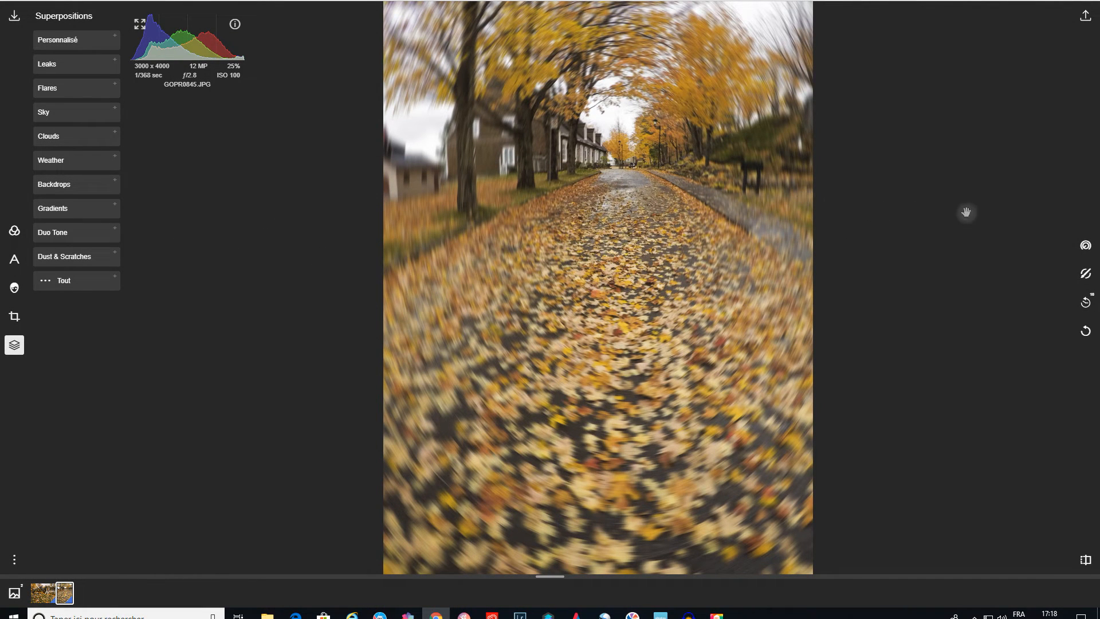
pyautogui.click(1086, 245)
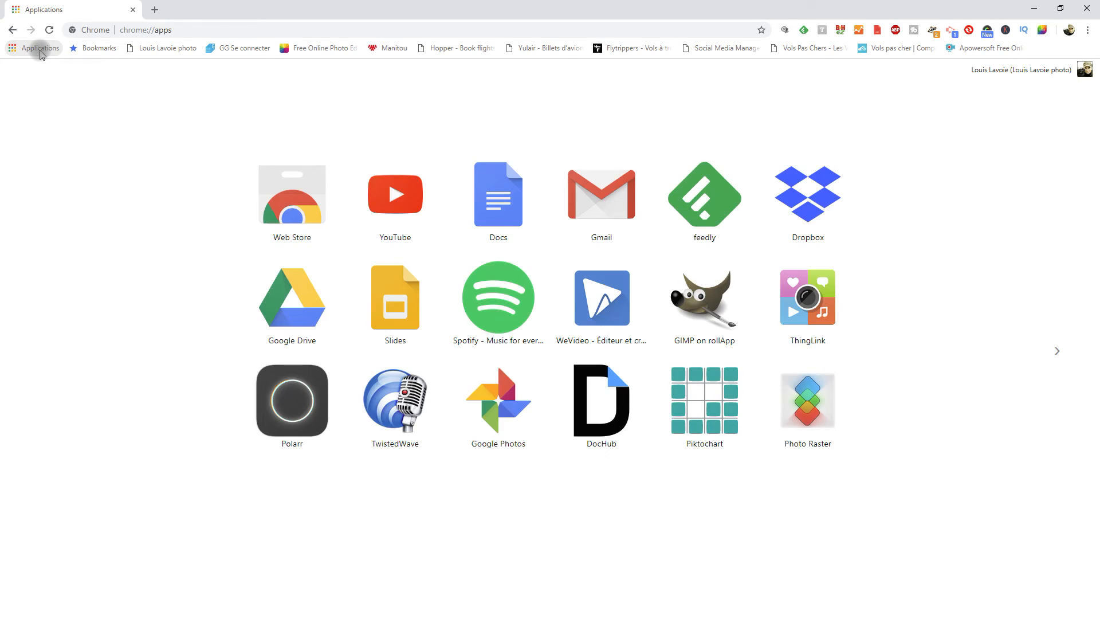
# Switch to the Chrome Web Store and search for polarr photo editor, limiting the results to items that run offline.
pyautogui.click(299, 202)
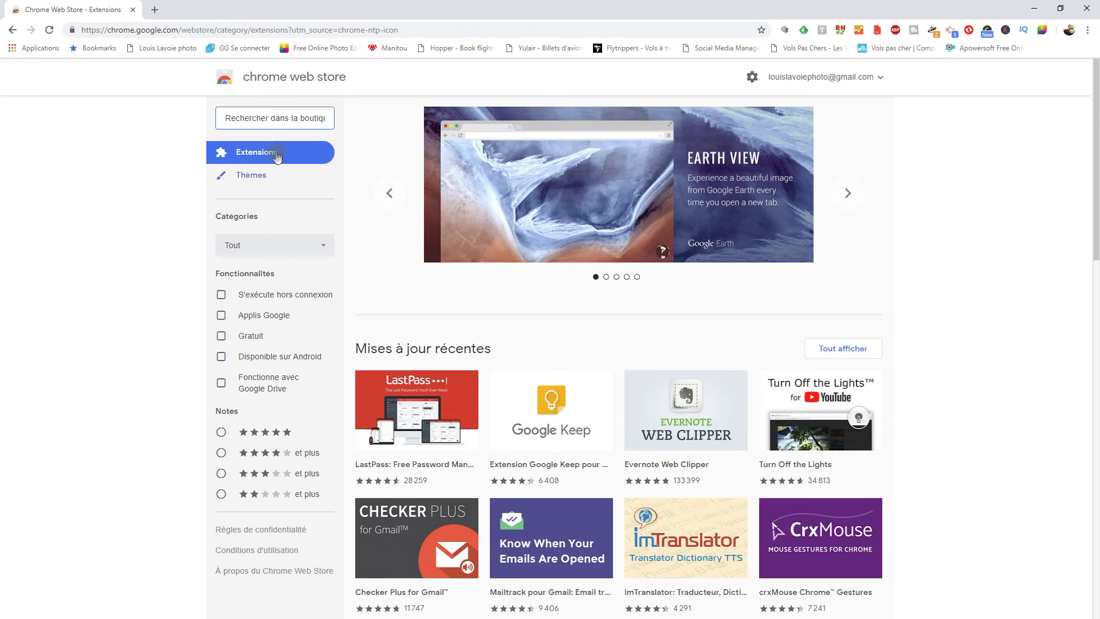
pyautogui.click(221, 294)
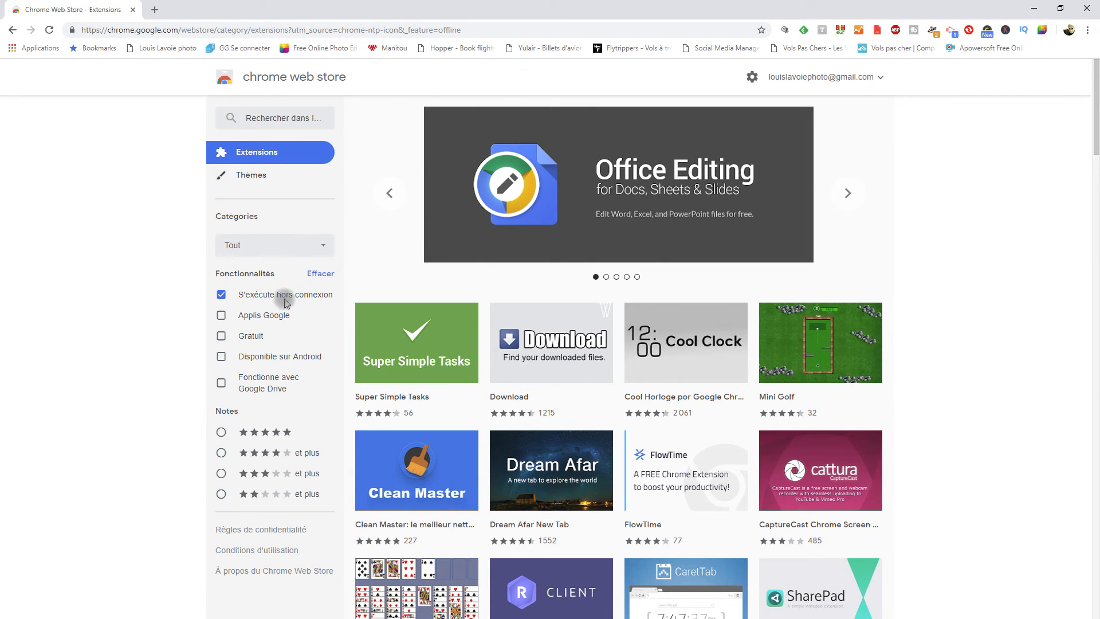
pyautogui.click(280, 114)
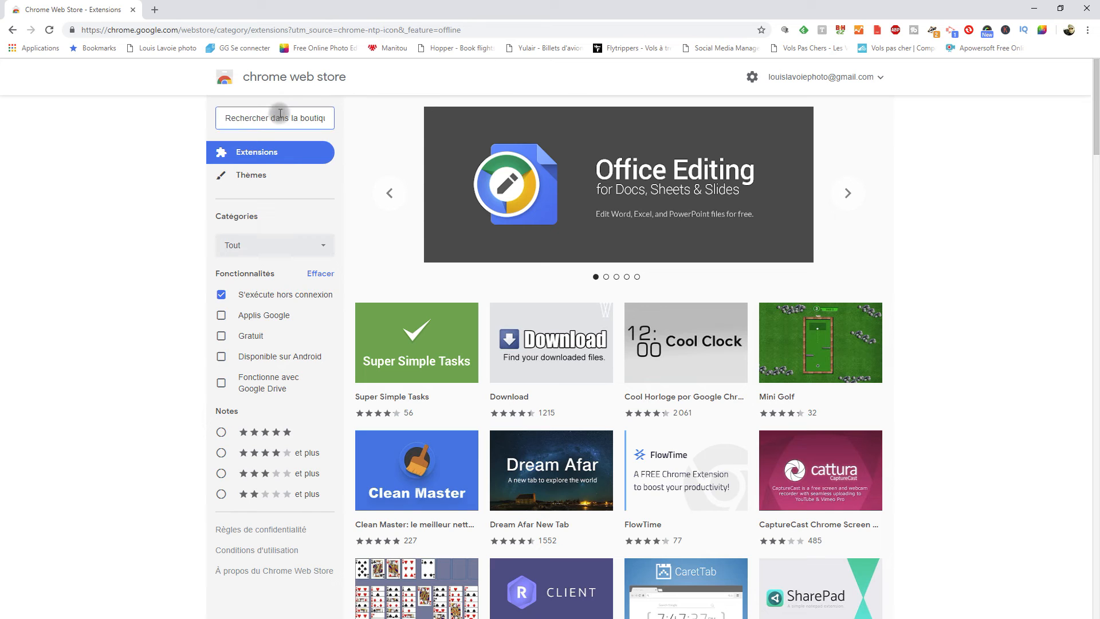
pyautogui.write('pola')
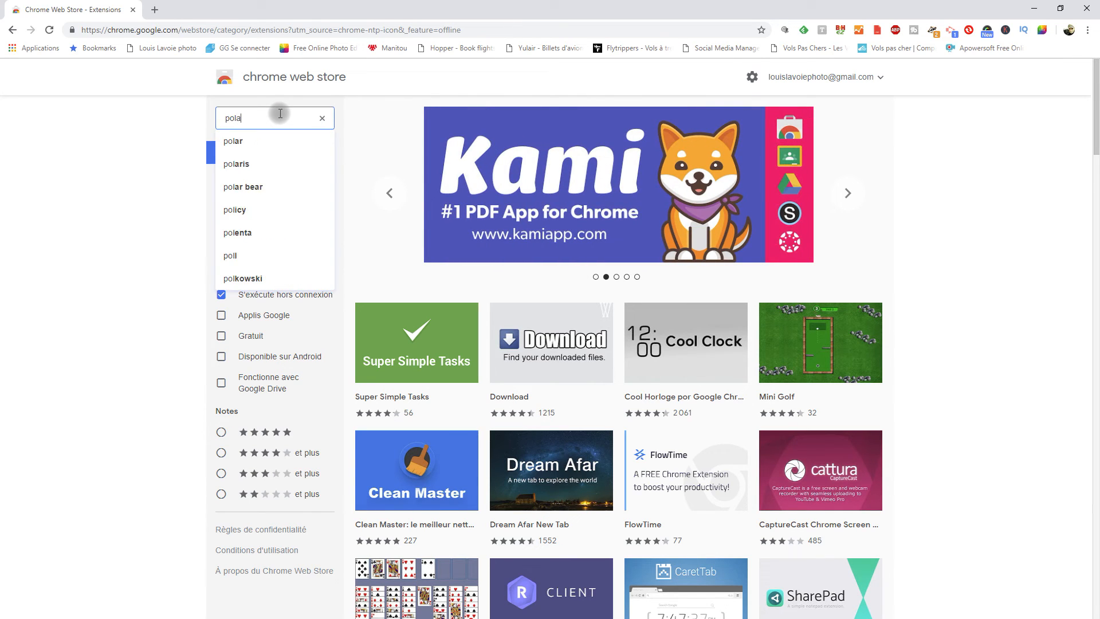
pyautogui.write('rr')
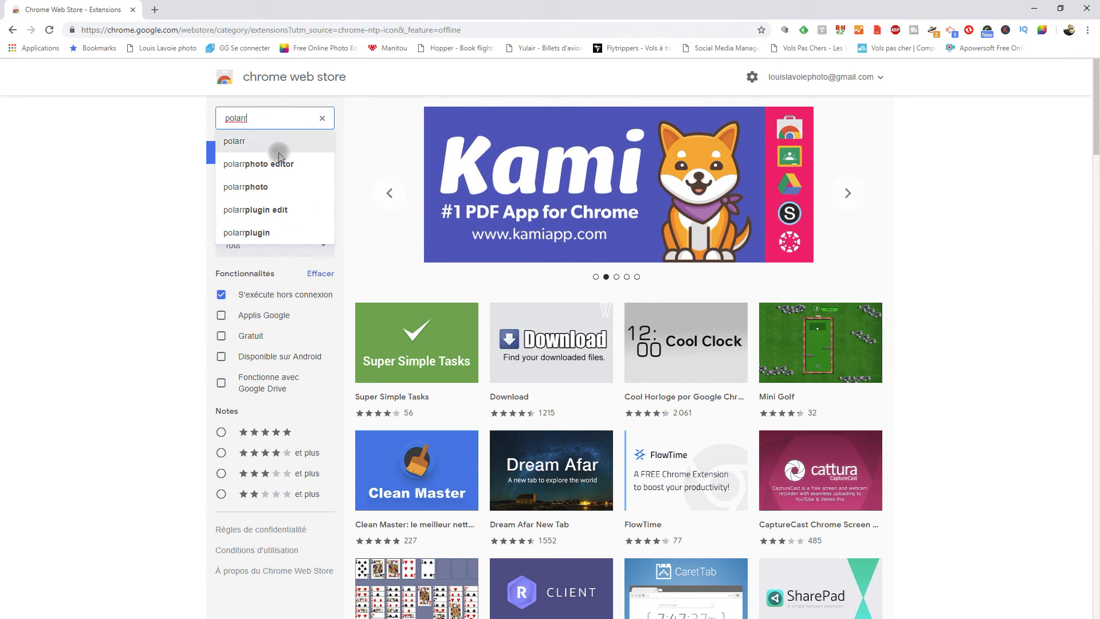
pyautogui.click(278, 164)
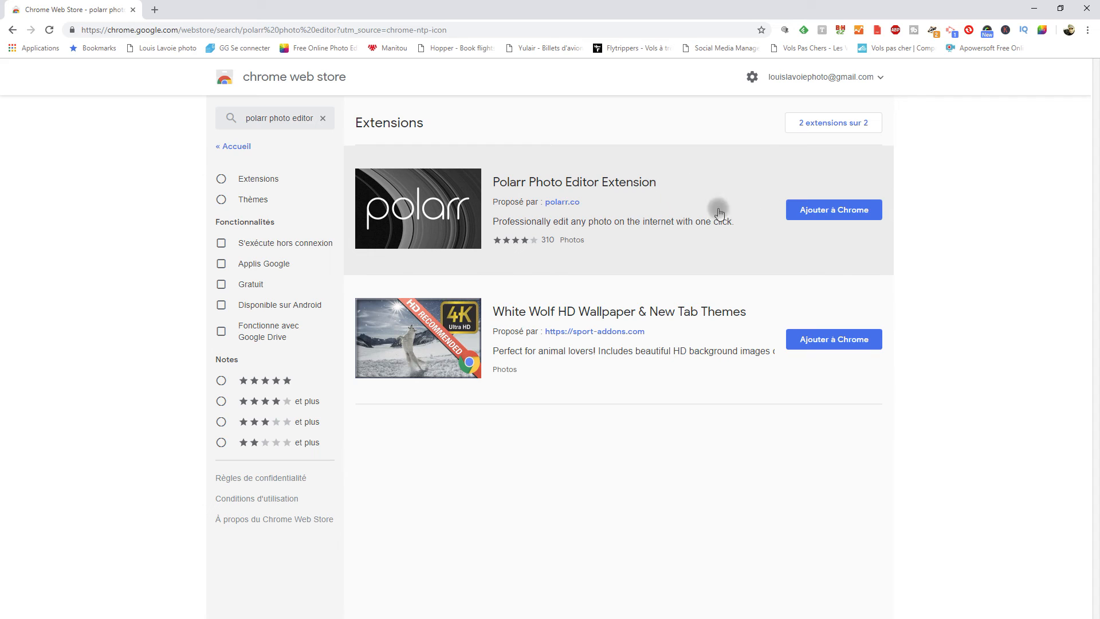
pyautogui.click(222, 245)
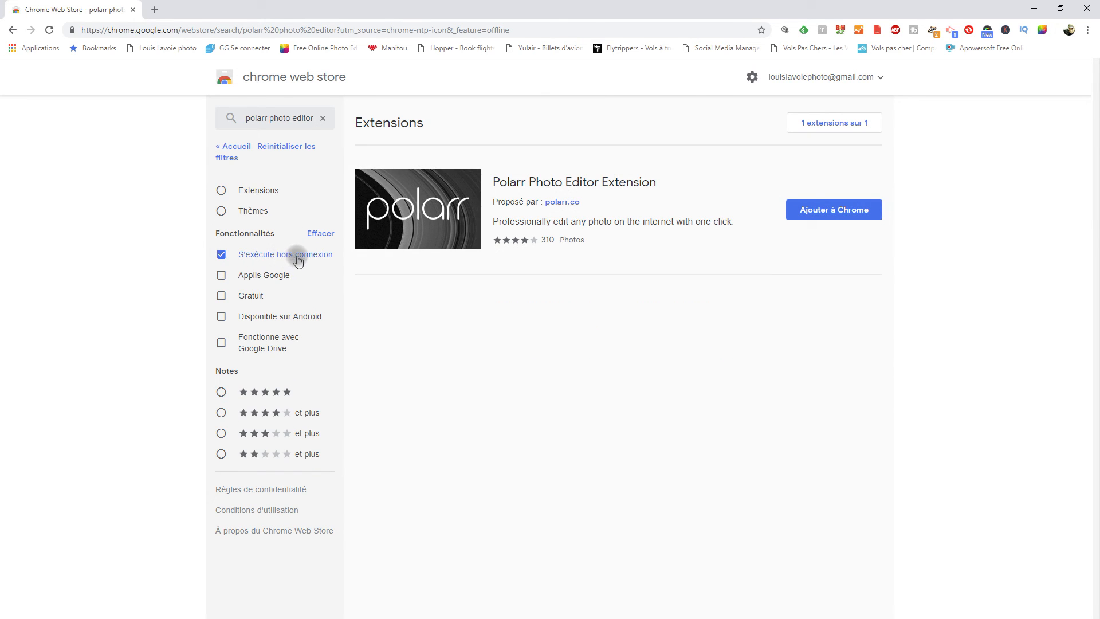
# Install the Polarr Photo Editor Extension in Chrome and dismiss the installation notice.
pyautogui.click(853, 210)
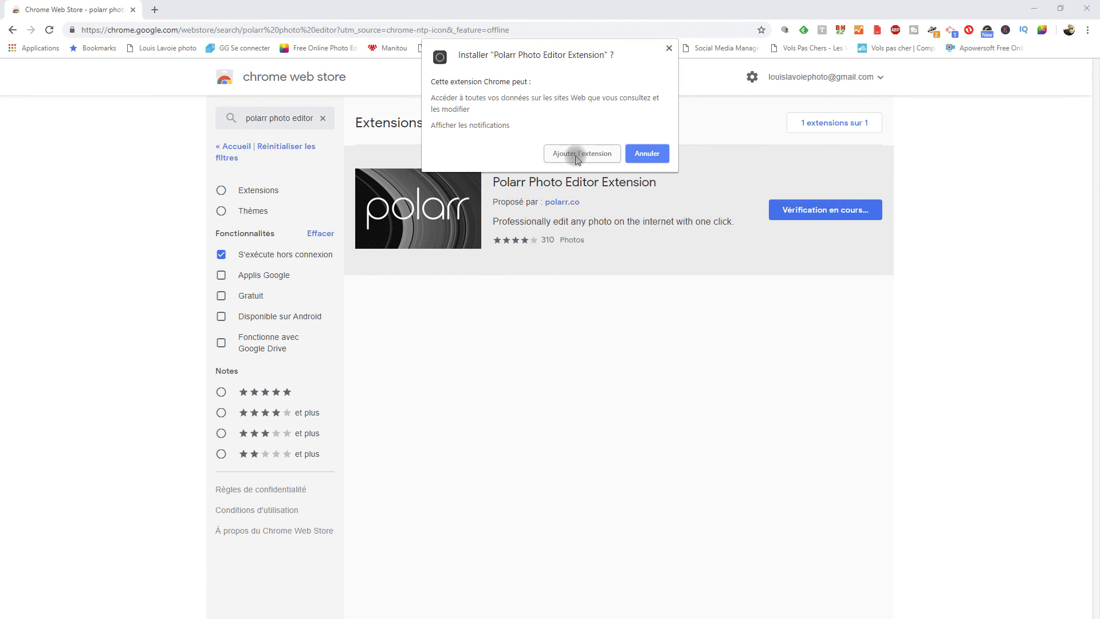
pyautogui.click(577, 155)
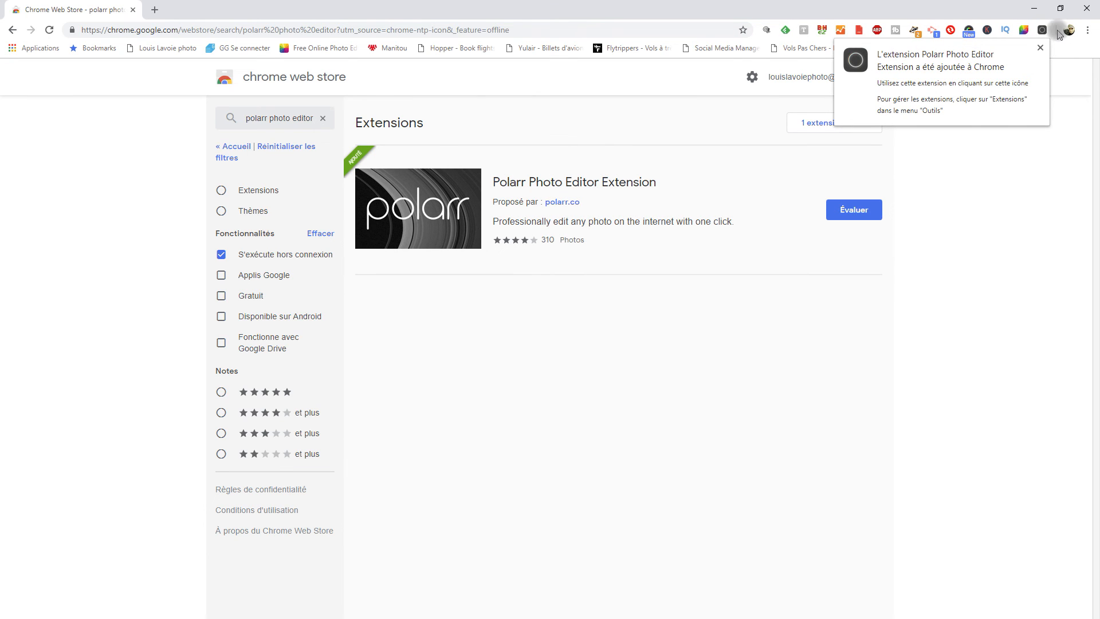
pyautogui.click(1040, 48)
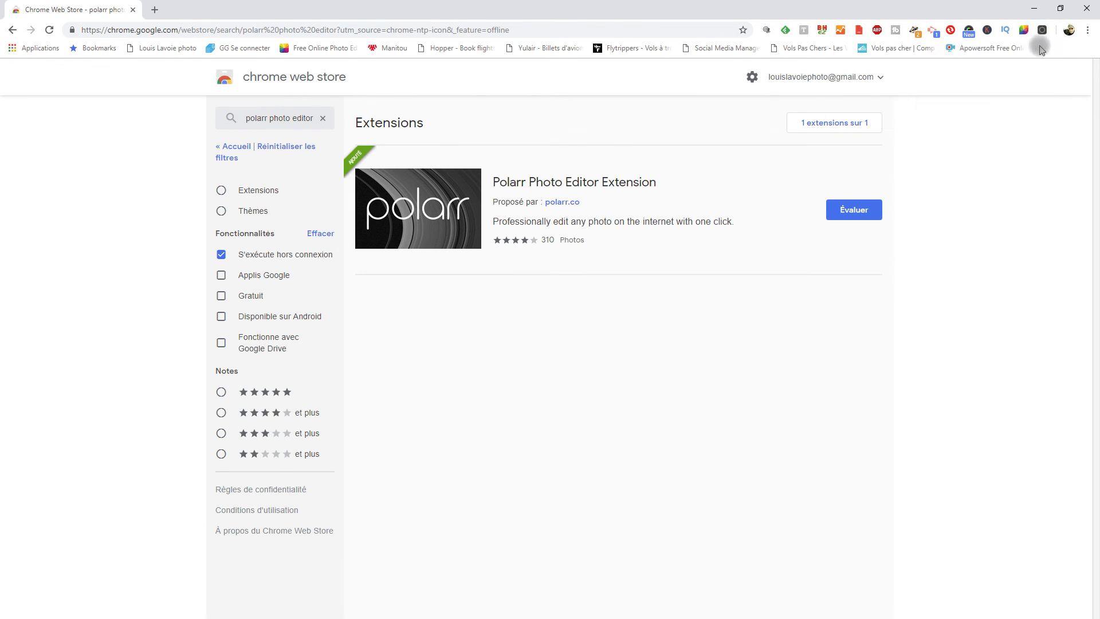